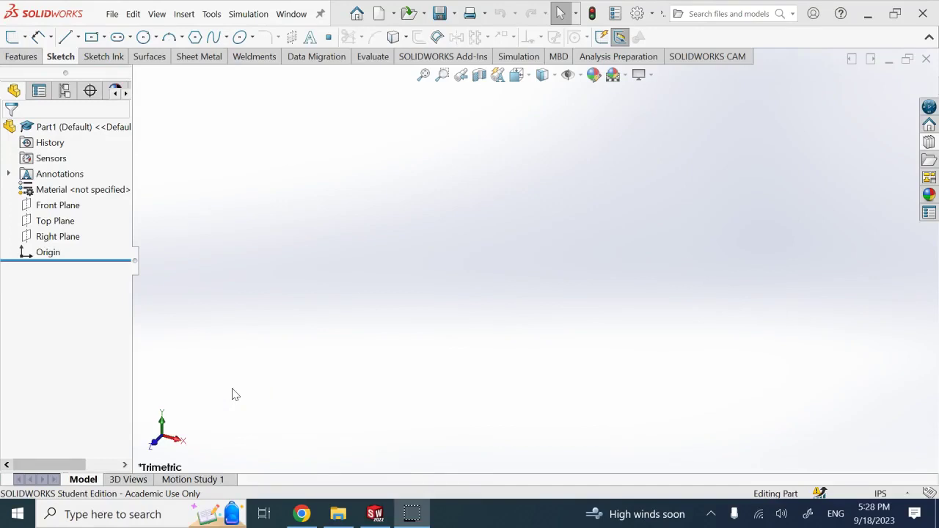
# Step: Check in the add-ins list that Autotrace is active and set to load at start-up, and accept the list
pyautogui.click(303, 311)
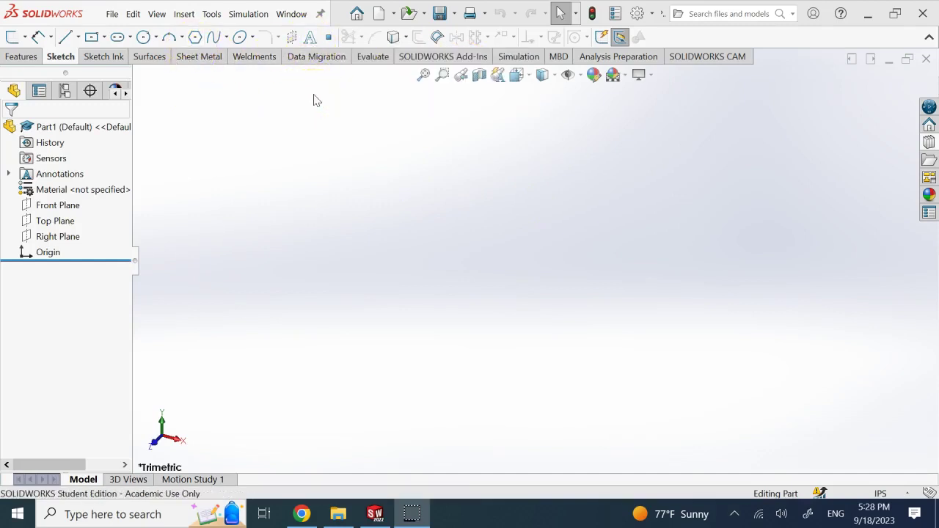
pyautogui.click(212, 15)
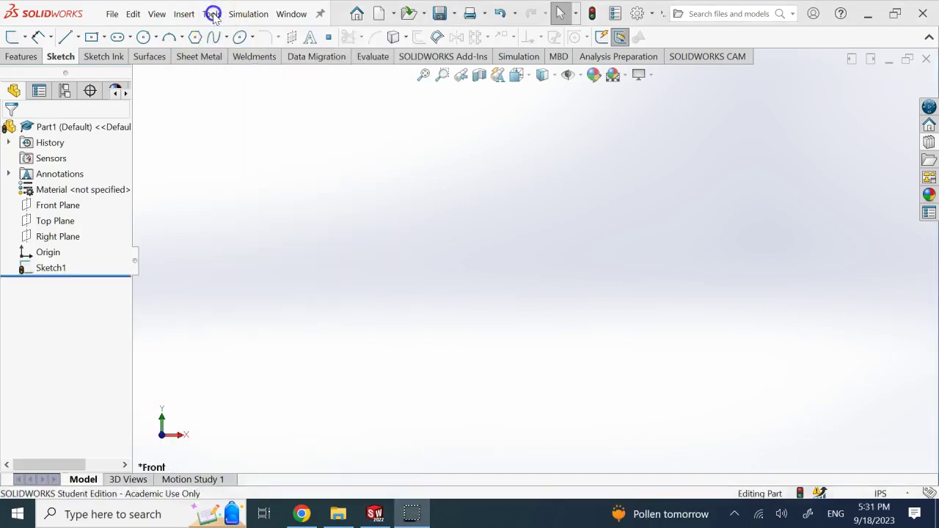
pyautogui.click(212, 14)
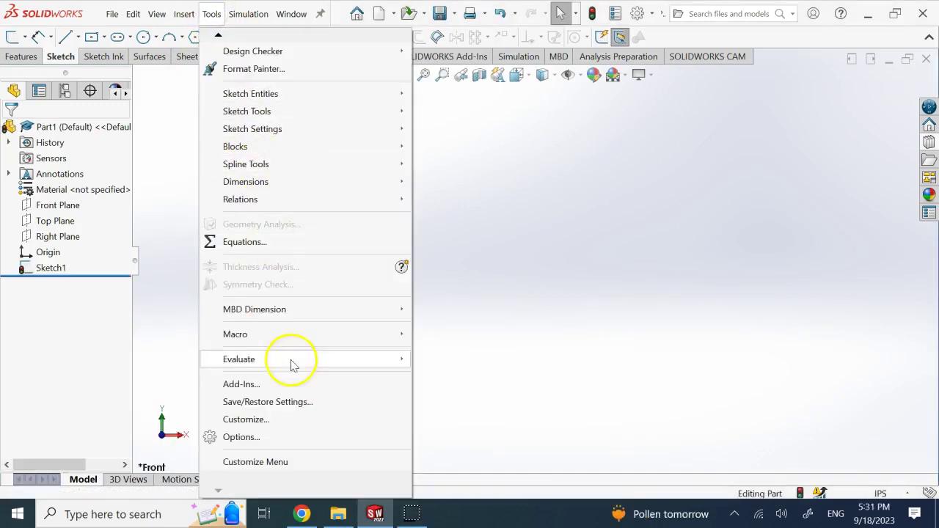
pyautogui.click(284, 389)
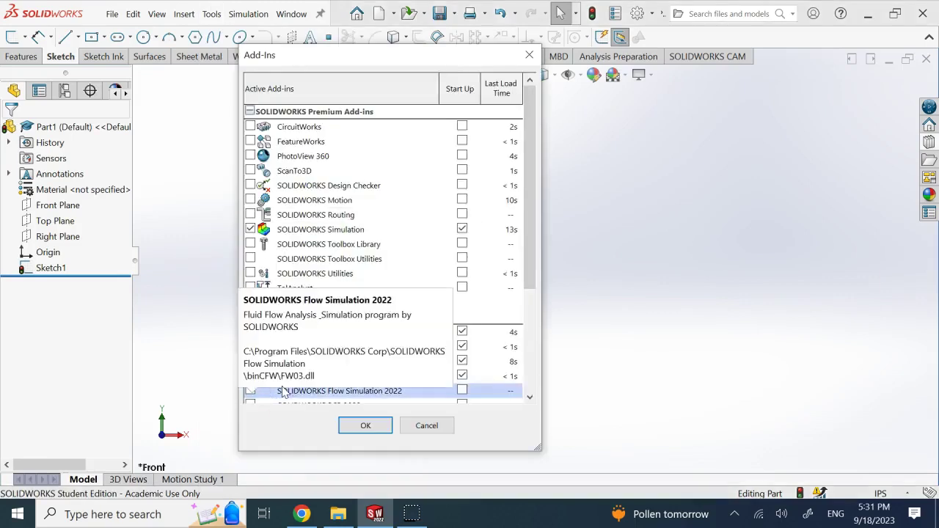
pyautogui.moveTo(528, 195); pyautogui.dragTo(514, 245)
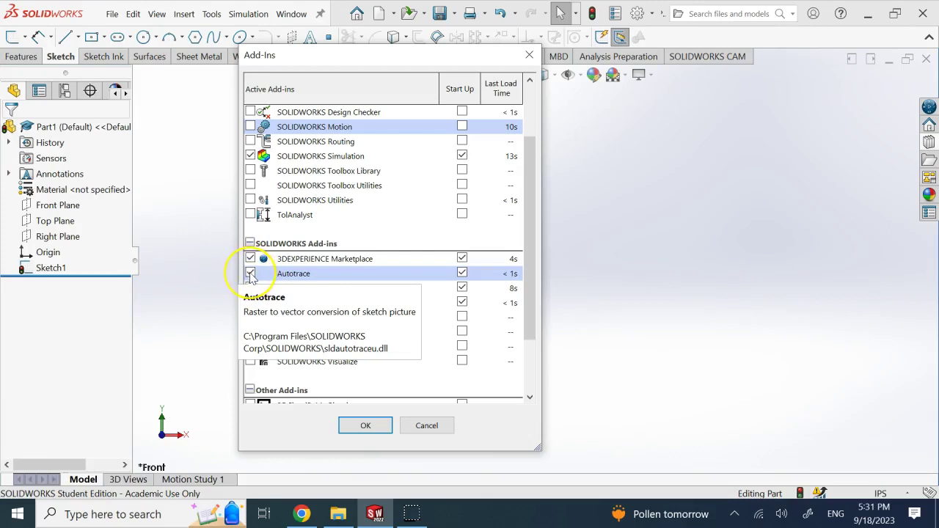
pyautogui.click(365, 425)
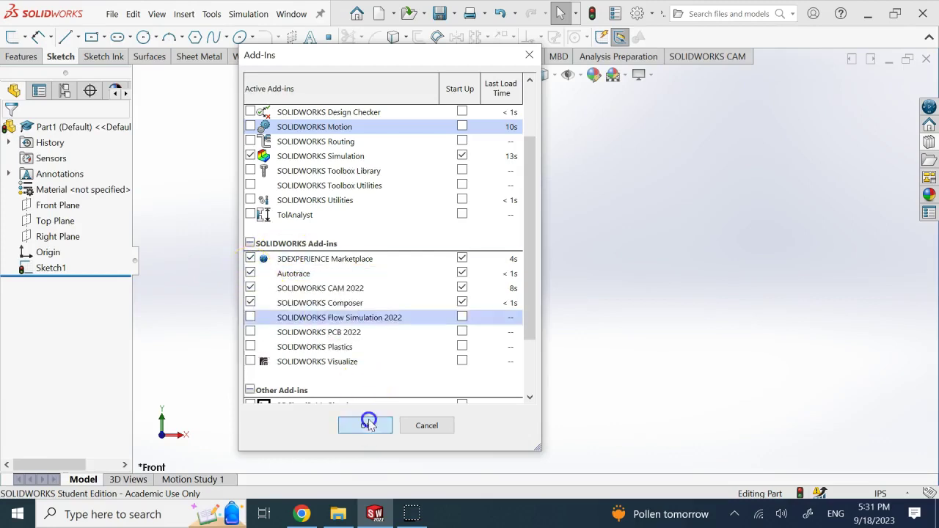
# Step: Insert Toyota-Logo.jpg at low resolution as a sketch picture on the Front Plane and scale it to about 73.8 by 41.5 in
pyautogui.click(65, 208)
pyautogui.click(76, 187)
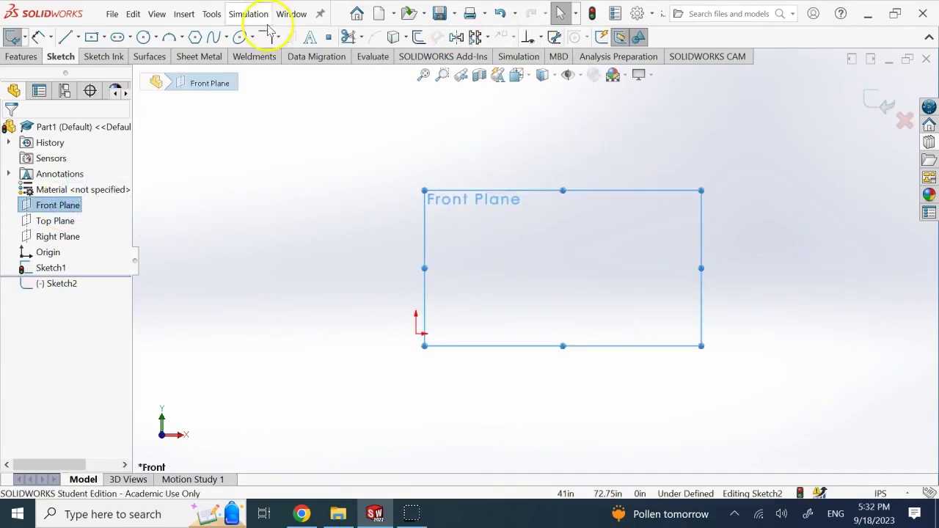
pyautogui.click(211, 14)
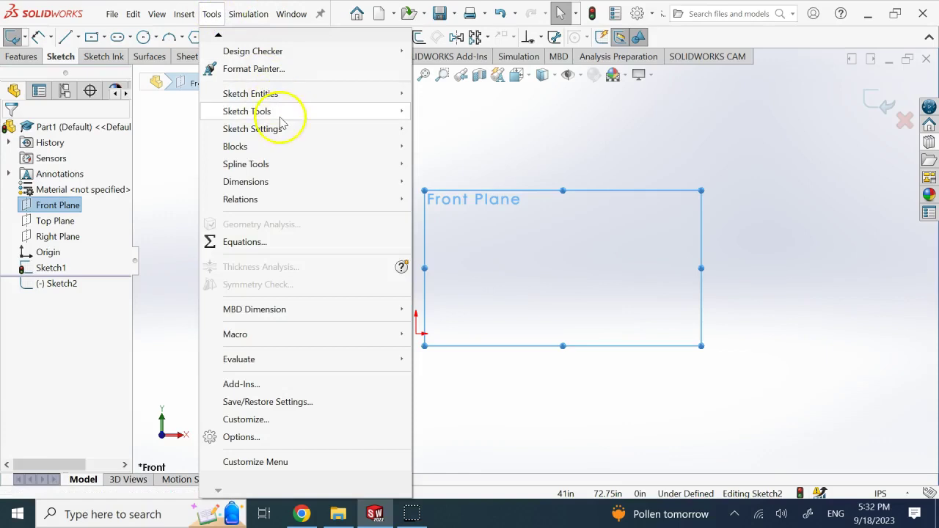
pyautogui.moveTo(280, 121)
pyautogui.click(476, 444)
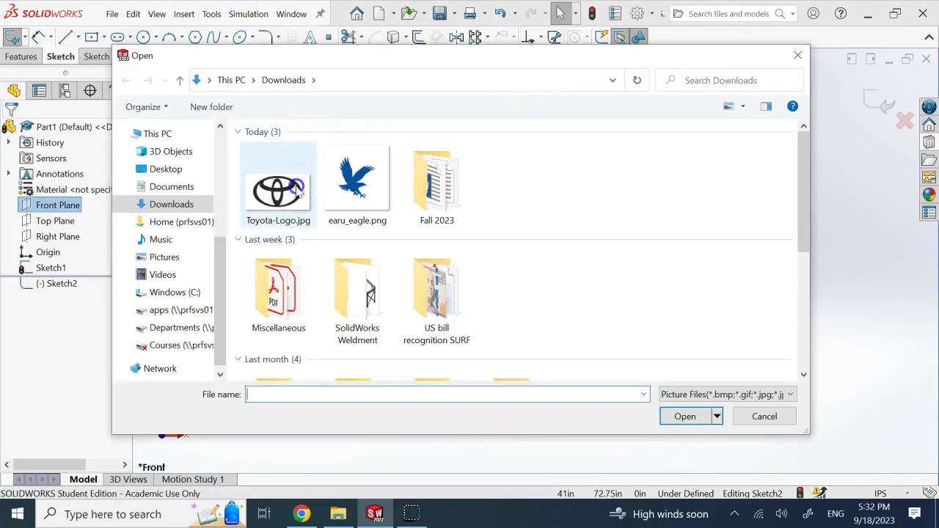
pyautogui.click(297, 191)
pyautogui.click(685, 416)
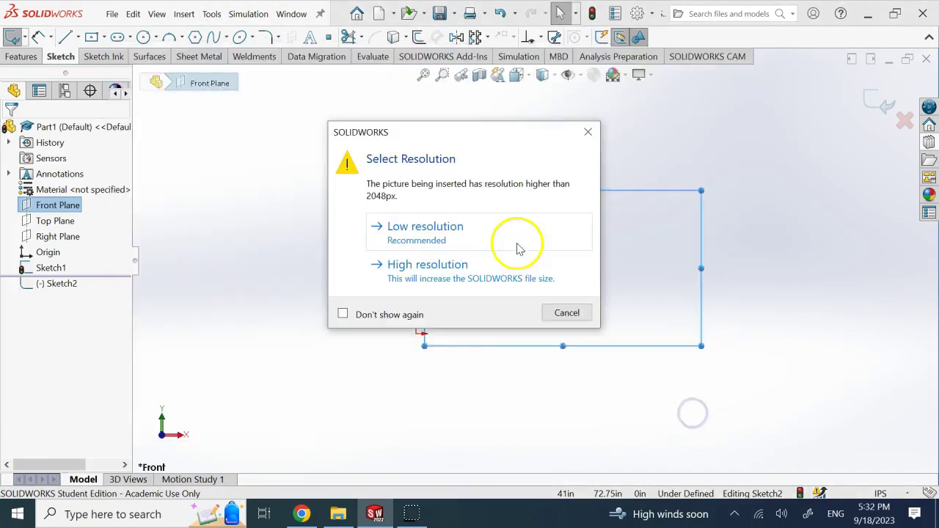
pyautogui.click(517, 248)
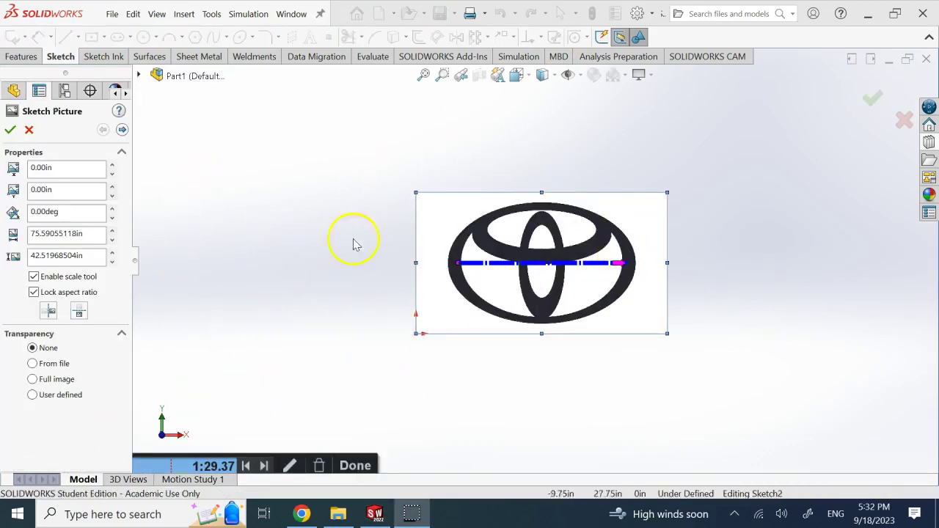
pyautogui.moveTo(420, 197)
pyautogui.mouseDown()
pyautogui.moveTo(350, 149)
pyautogui.moveTo(517, 195)
pyautogui.mouseUp()
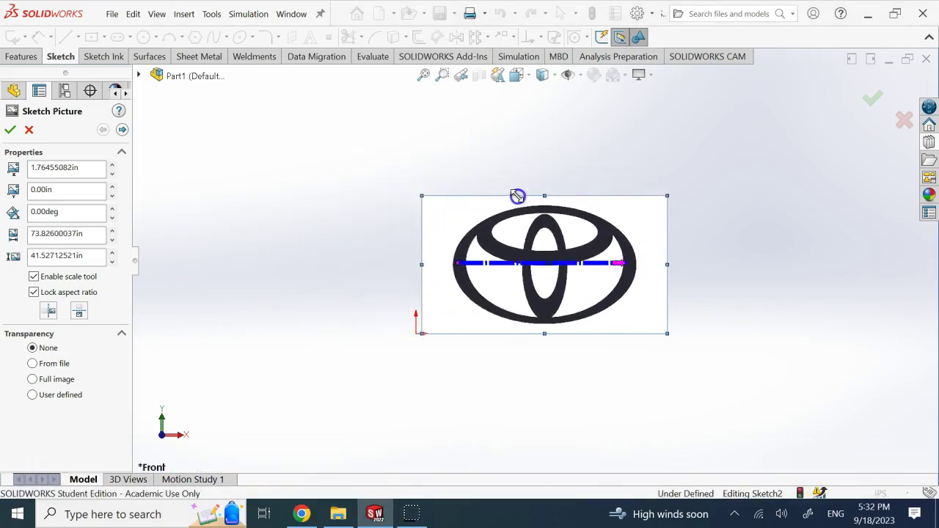
# Step: Go on to the picture's trace settings, reduce the image brightness slightly below the middle and raise the contrast to nearly maximum
pyautogui.click(121, 130)
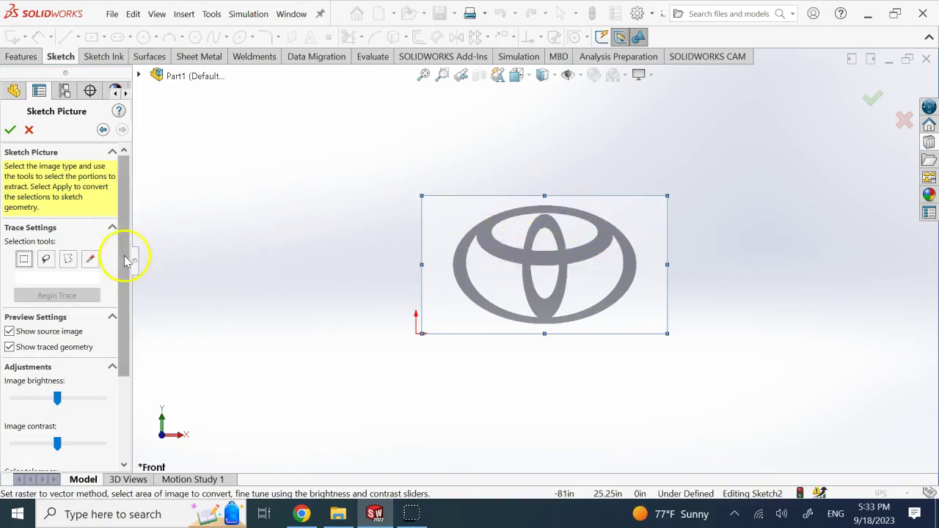
pyautogui.moveTo(124, 258); pyautogui.dragTo(124, 374)
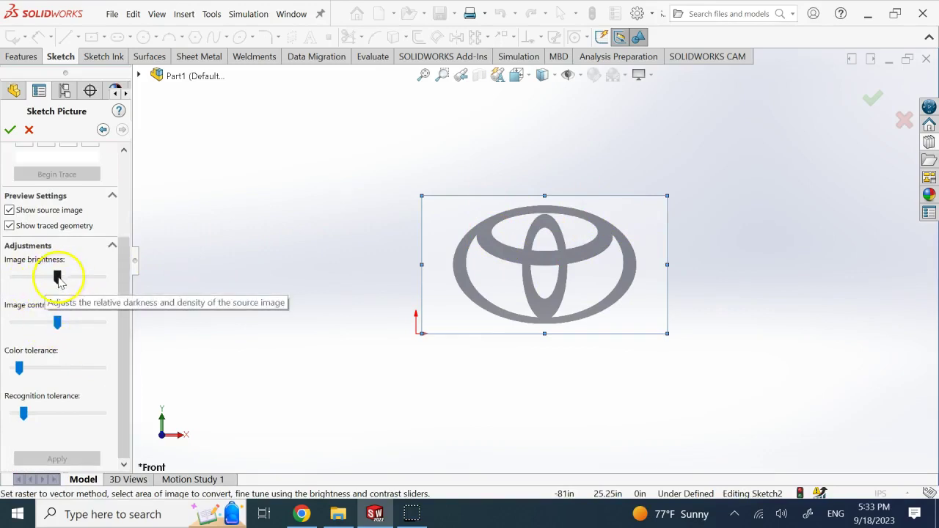
pyautogui.moveTo(58, 277); pyautogui.dragTo(112, 283)
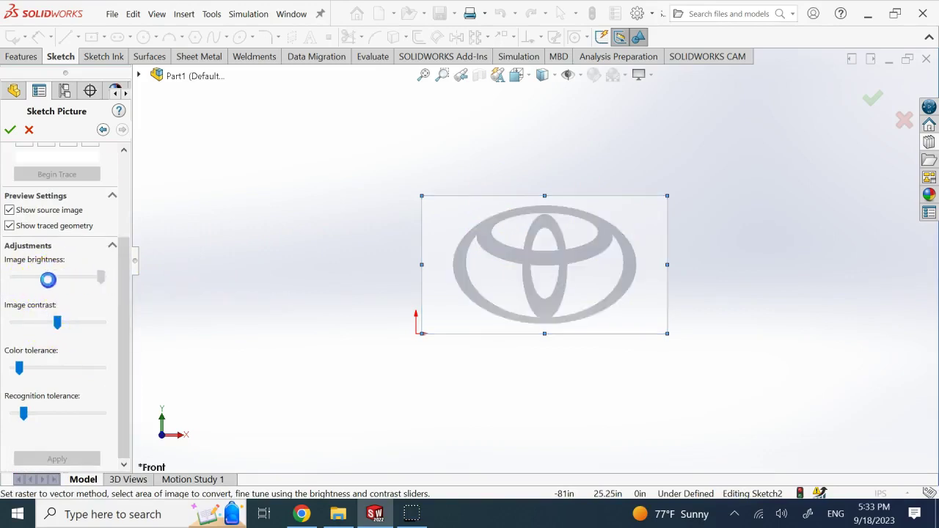
pyautogui.moveTo(47, 280)
pyautogui.mouseDown()
pyautogui.moveTo(39, 278)
pyautogui.moveTo(52, 276)
pyautogui.mouseUp()
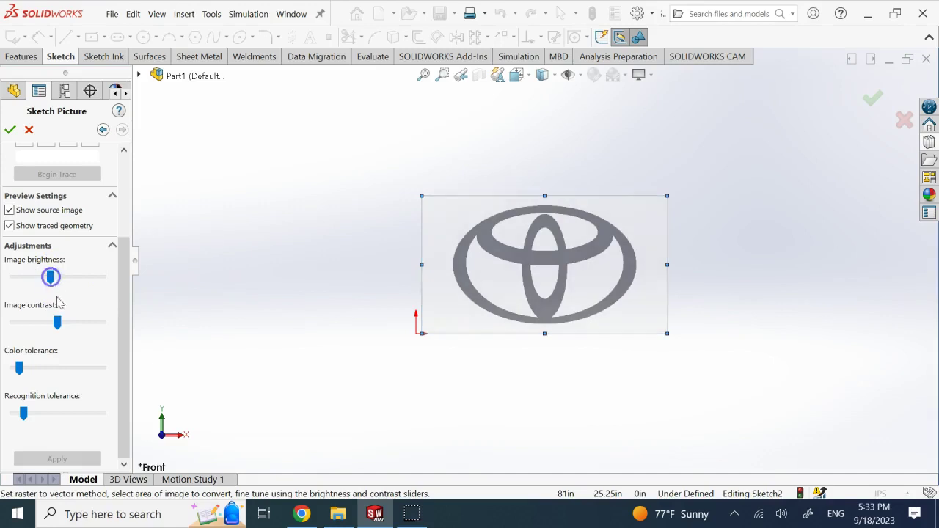
pyautogui.moveTo(57, 322); pyautogui.dragTo(99, 326)
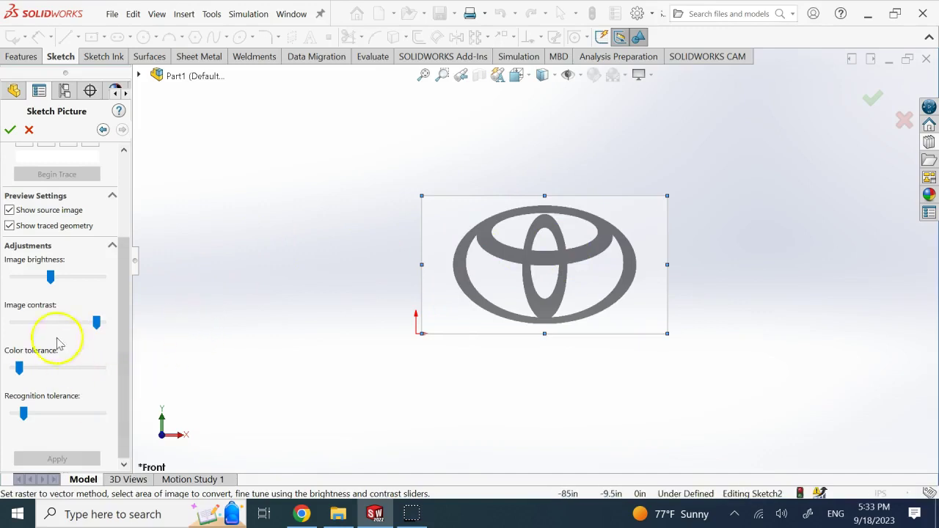
# Step: Select a rectangular area enclosing the whole logo and trace it
pyautogui.click(127, 408)
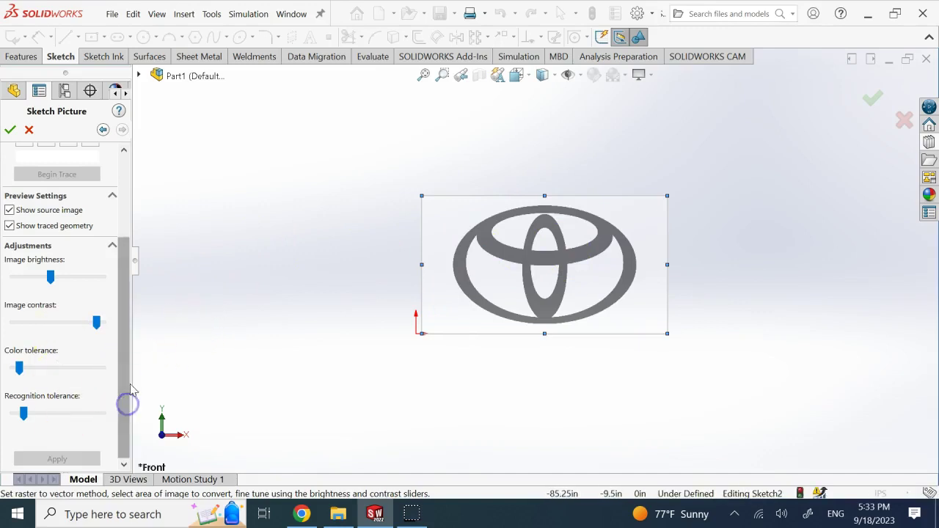
pyautogui.moveTo(130, 392); pyautogui.dragTo(120, 220)
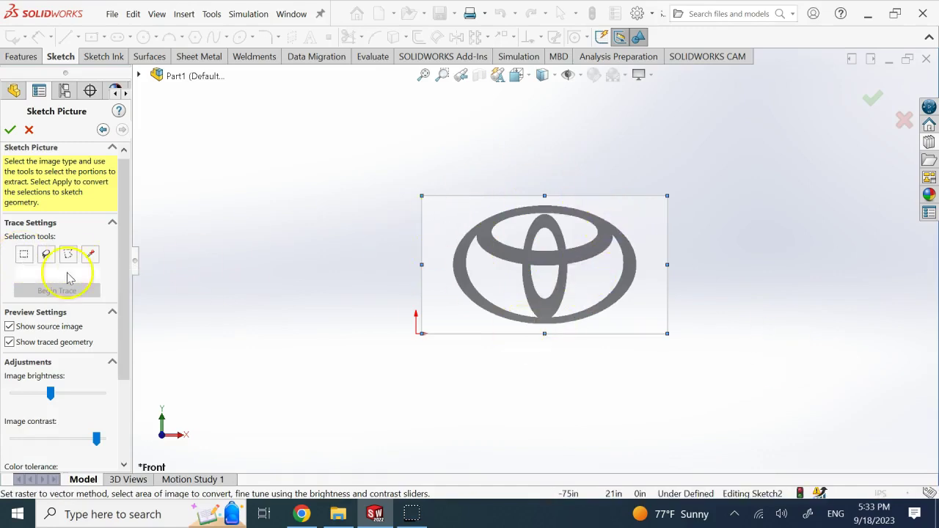
pyautogui.click(24, 253)
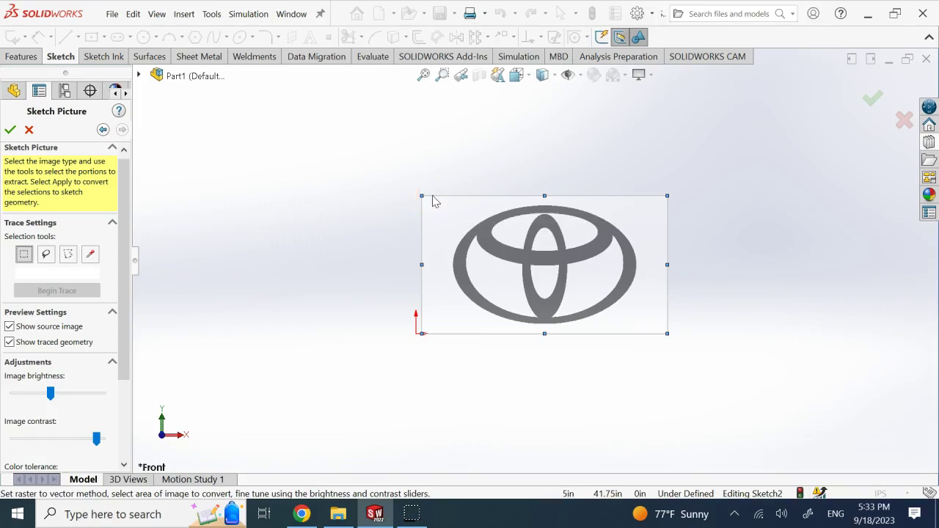
pyautogui.moveTo(432, 196)
pyautogui.mouseDown()
pyautogui.moveTo(530, 269)
pyautogui.moveTo(650, 328)
pyautogui.mouseUp()
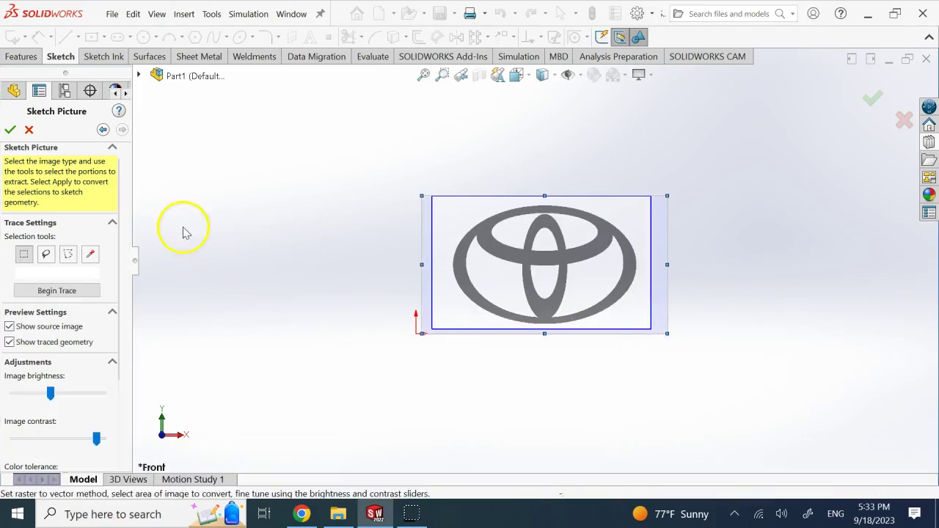
pyautogui.click(69, 291)
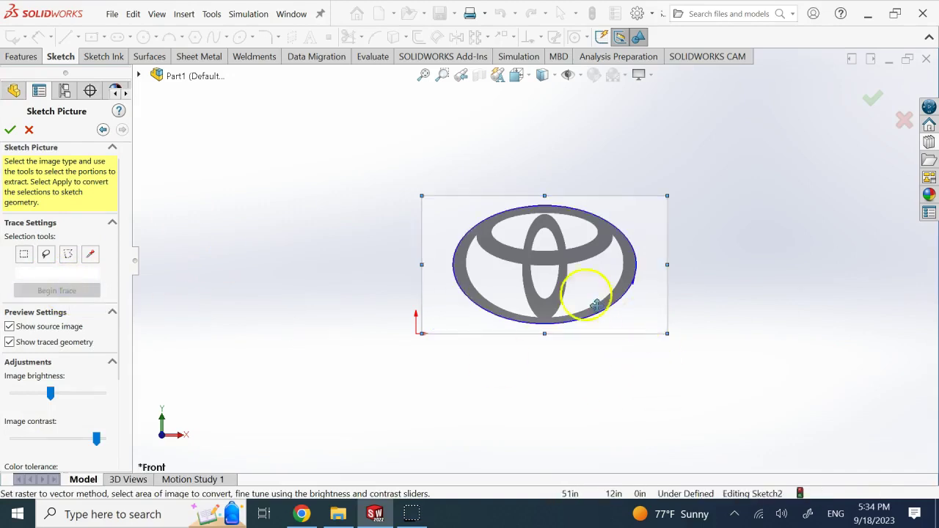
pyautogui.scroll(-3, 582, 242)
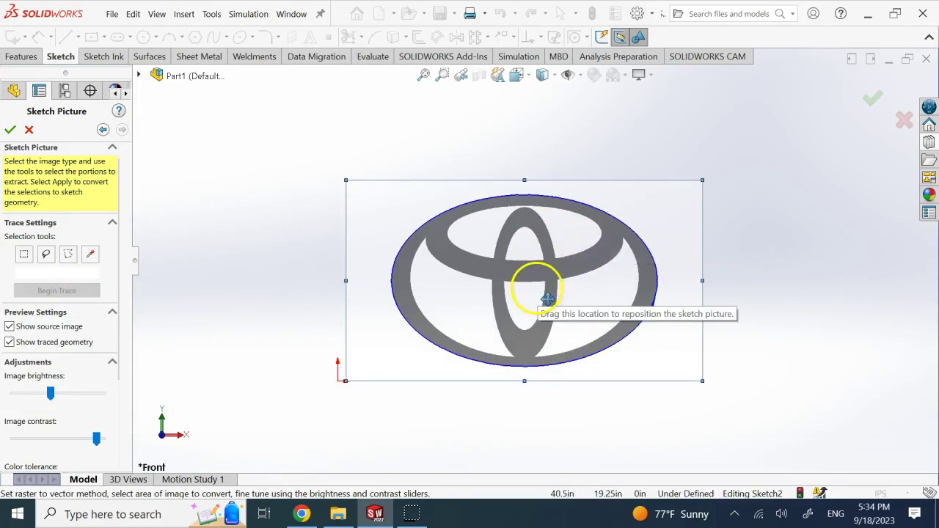
pyautogui.scroll(-3, 528, 306)
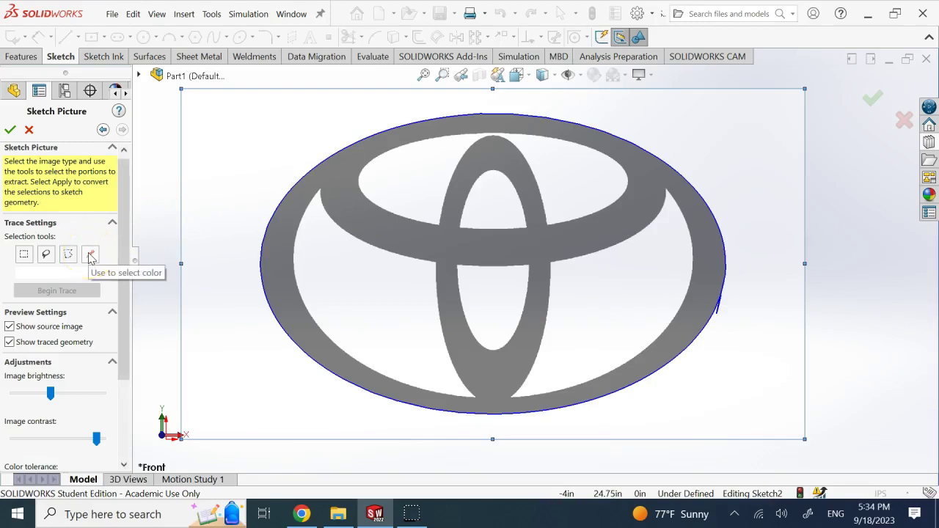
# Step: Pick the logo's dark grey as the trace colour, trace all of its contours and accept the sketch picture
pyautogui.click(91, 255)
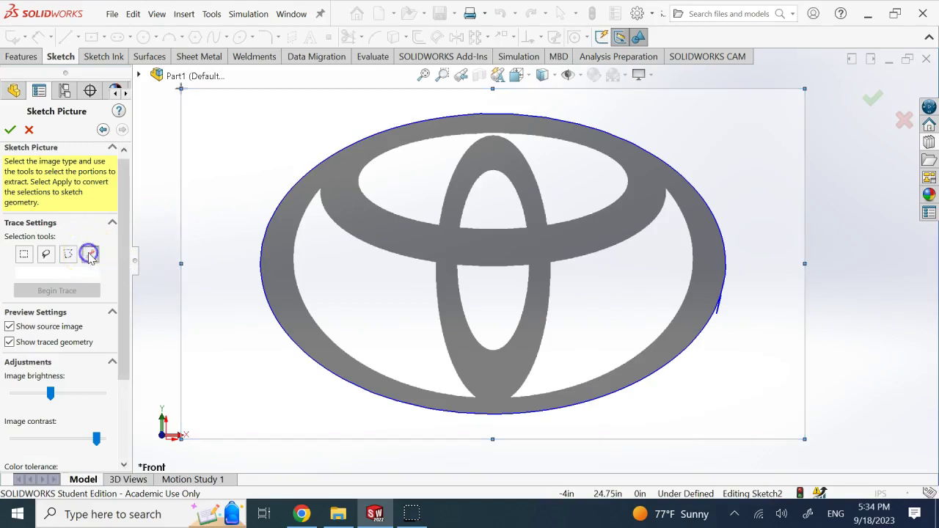
pyautogui.click(377, 213)
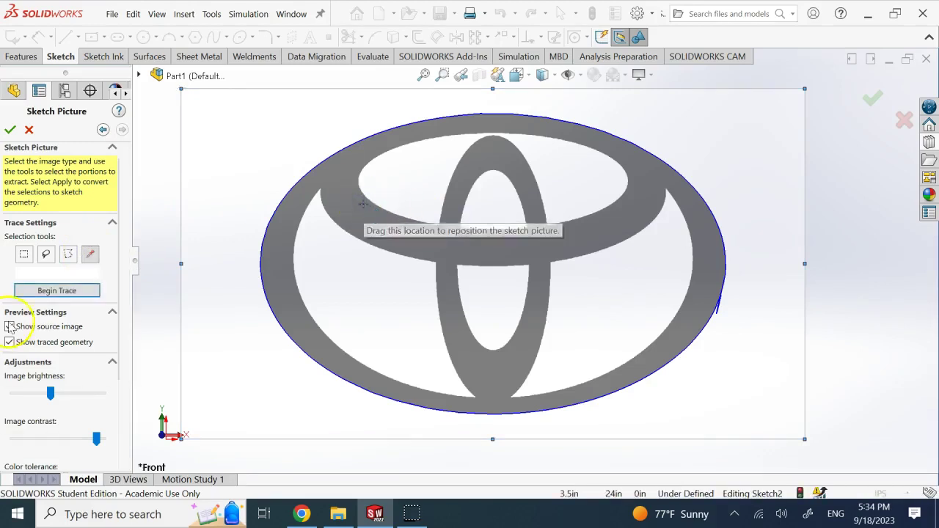
pyautogui.click(81, 289)
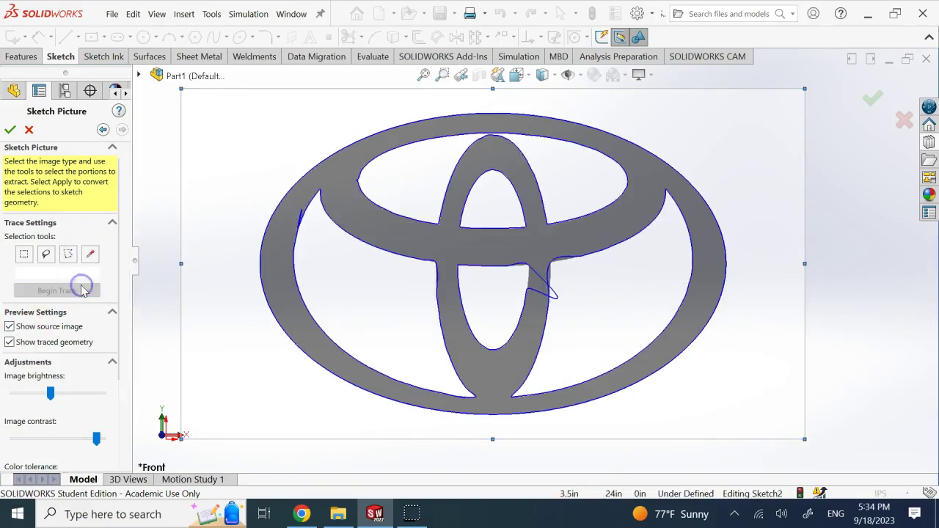
pyautogui.click(28, 256)
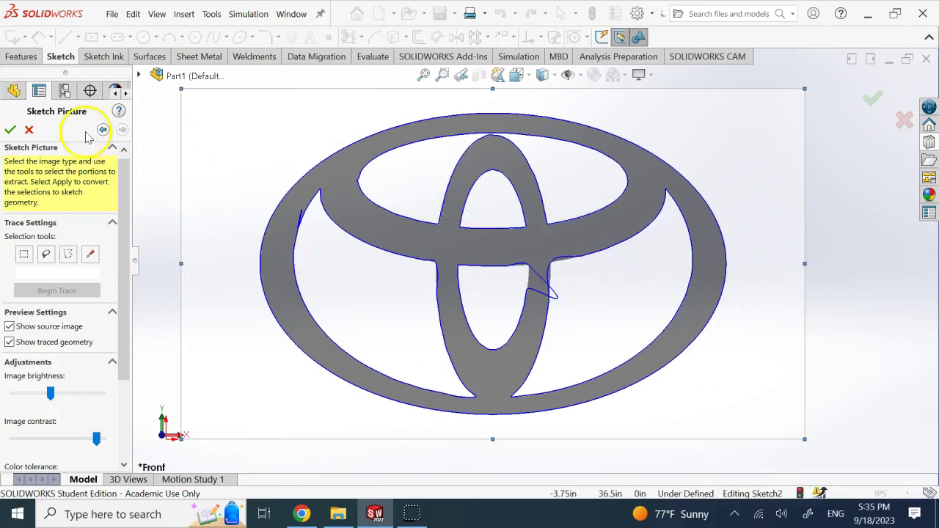
pyautogui.click(15, 131)
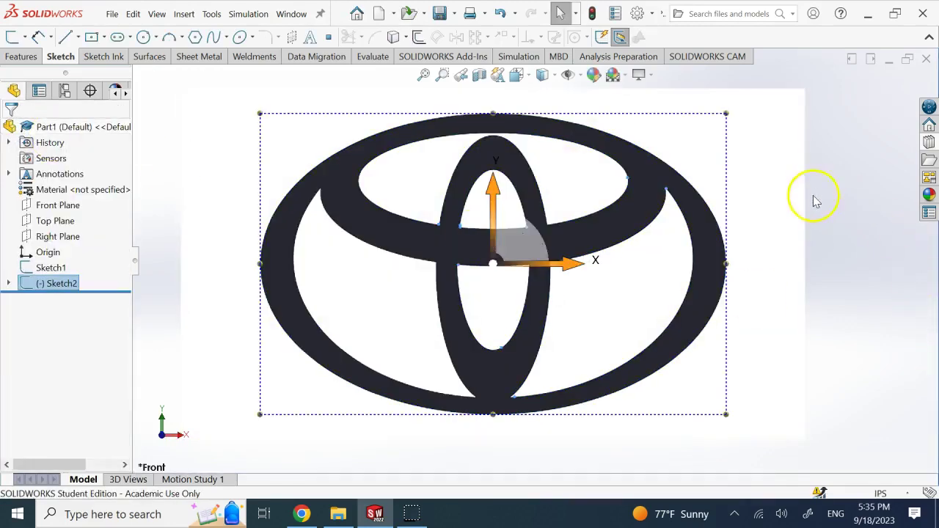
# Step: Reopen the traced logo sketch for editing and inspect the traced curves around the lower inner oval opening
pyautogui.scroll(-5, 587, 227)
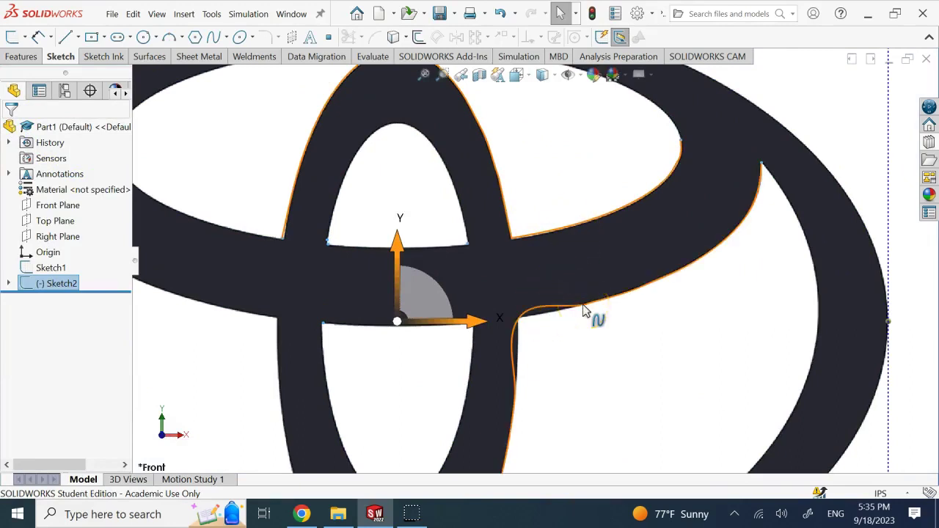
pyautogui.press('f')
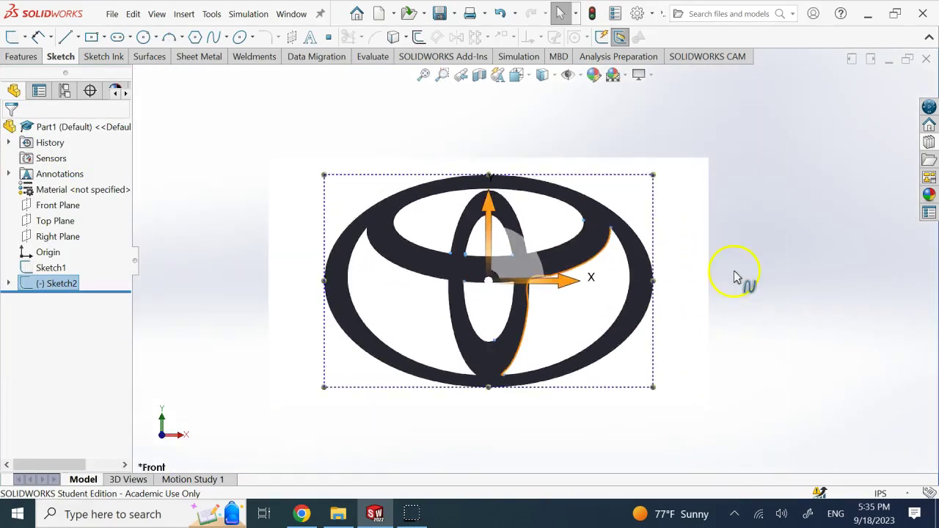
pyautogui.click(682, 236)
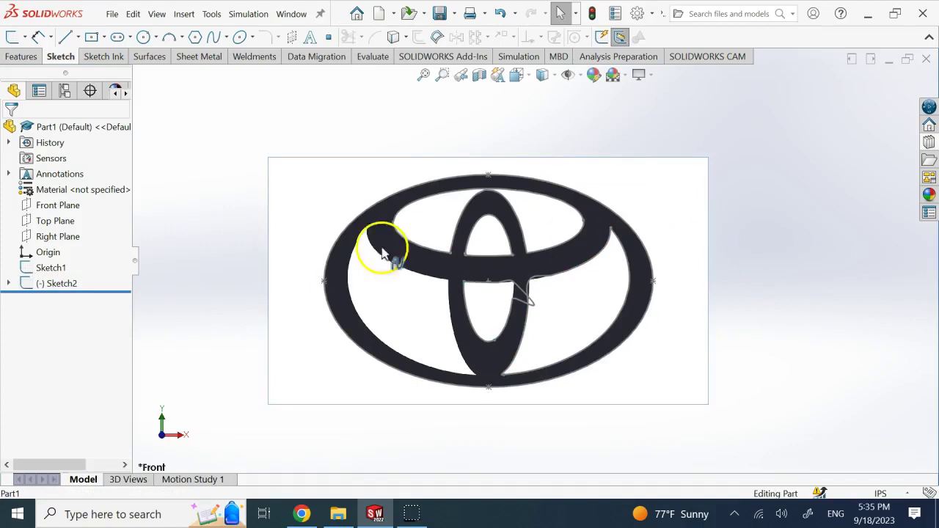
pyautogui.click(103, 280)
pyautogui.click(97, 244)
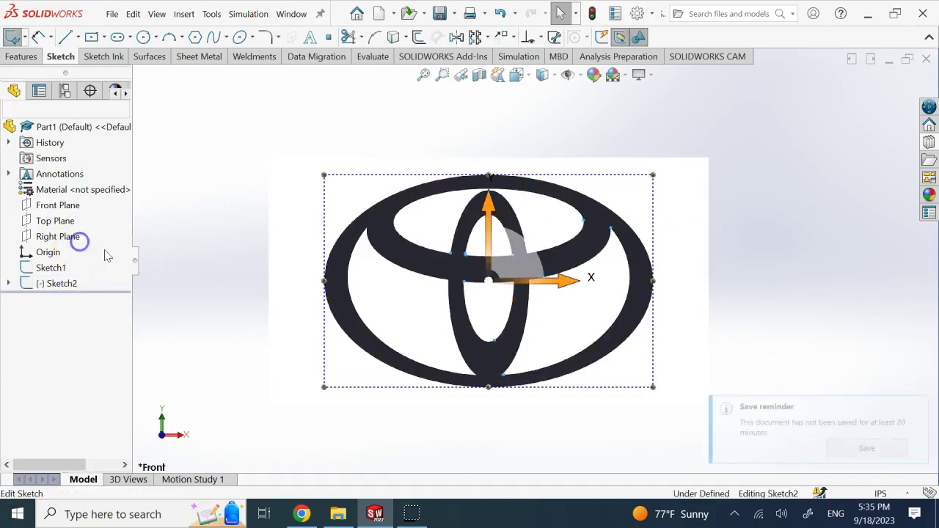
pyautogui.scroll(-3, 402, 249)
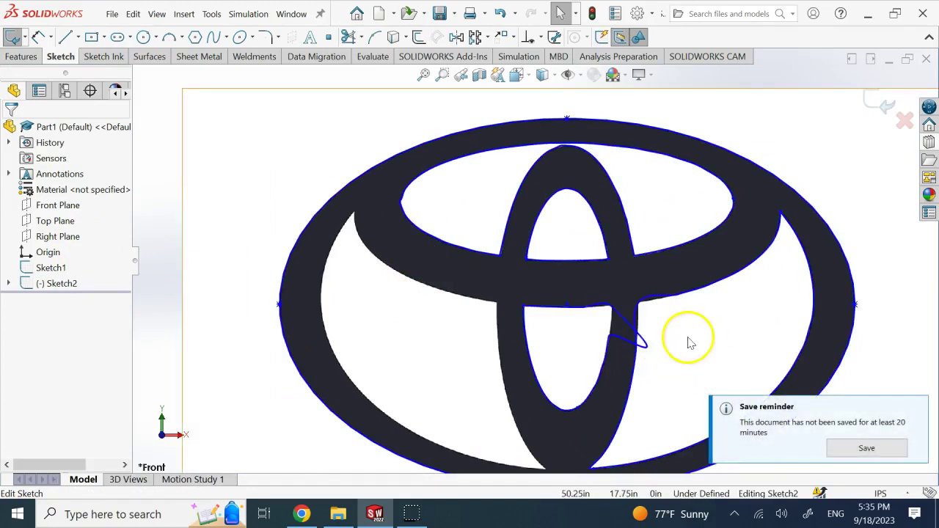
pyautogui.scroll(-3, 633, 331)
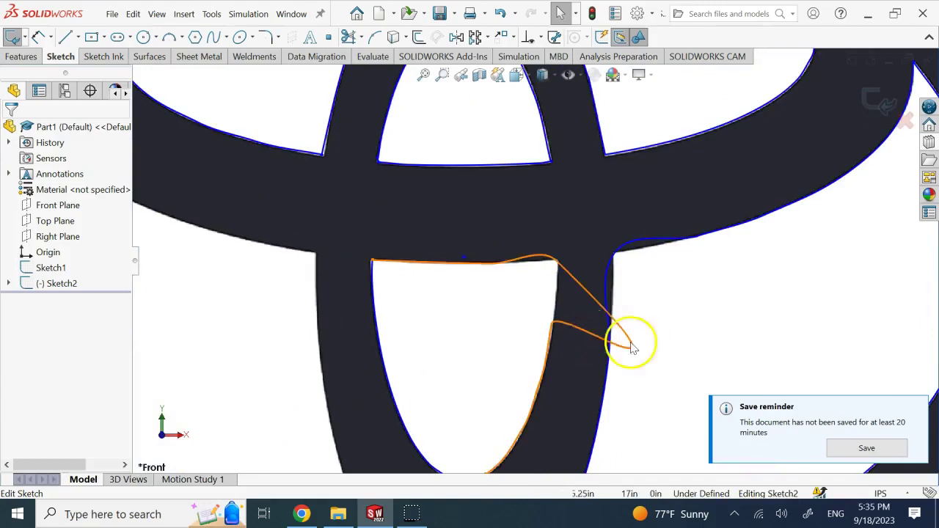
# Step: Try to pull the stray spline loop back onto the lower inner oval opening, and undo the move
pyautogui.moveTo(633, 350); pyautogui.dragTo(582, 289)
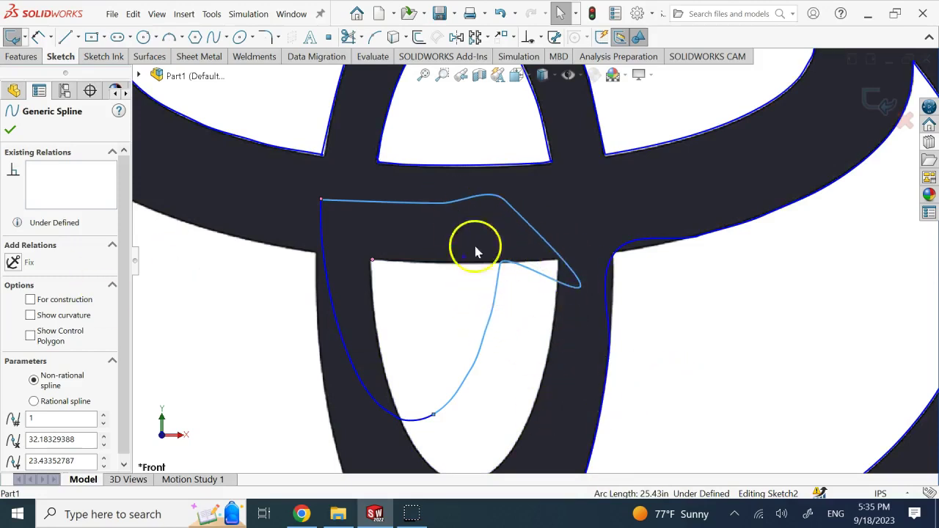
pyautogui.moveTo(497, 314); pyautogui.dragTo(561, 337)
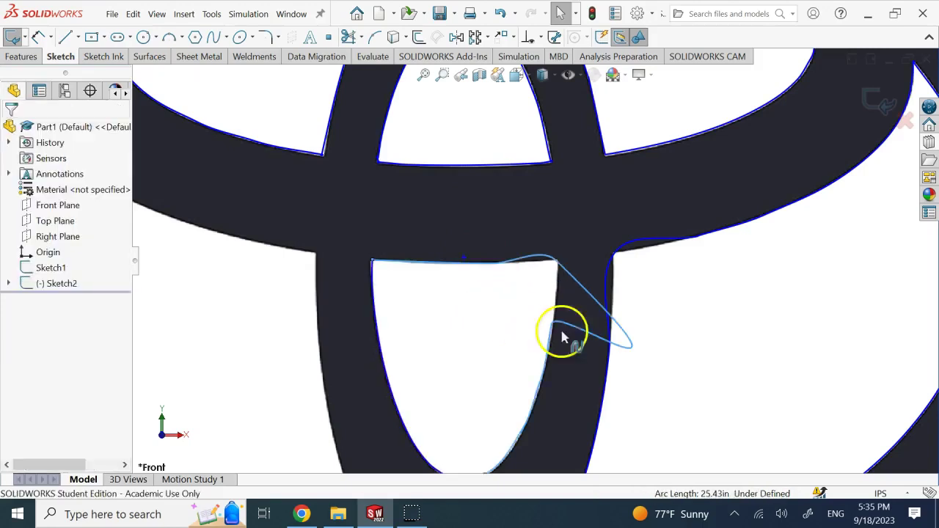
pyautogui.click(706, 357)
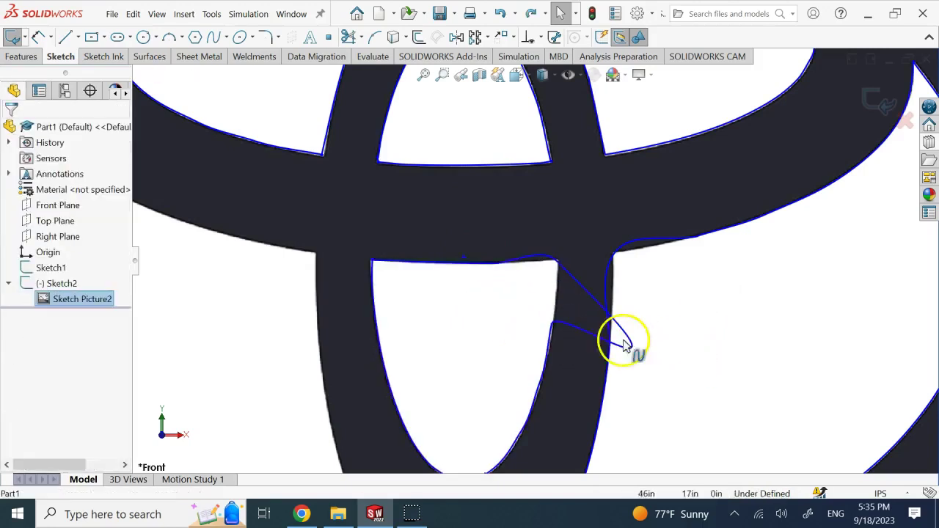
# Step: Examine how closely the traced curves follow the logo at the stray loop, the upper opening's far-left edge, the outer ellipse and the lower-left opening
pyautogui.scroll(-1, 521, 304)
pyautogui.scroll(-1, 520, 304)
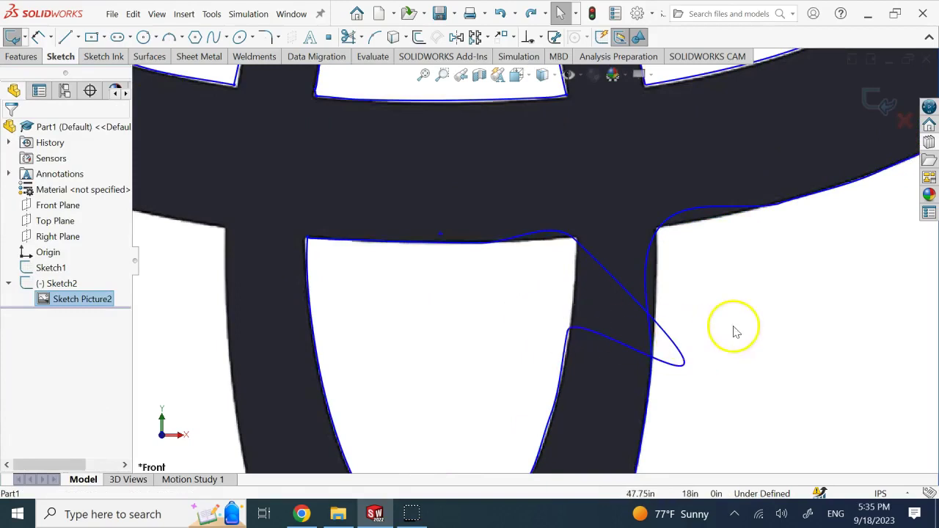
pyautogui.scroll(5, 734, 323)
pyautogui.scroll(-3, 499, 201)
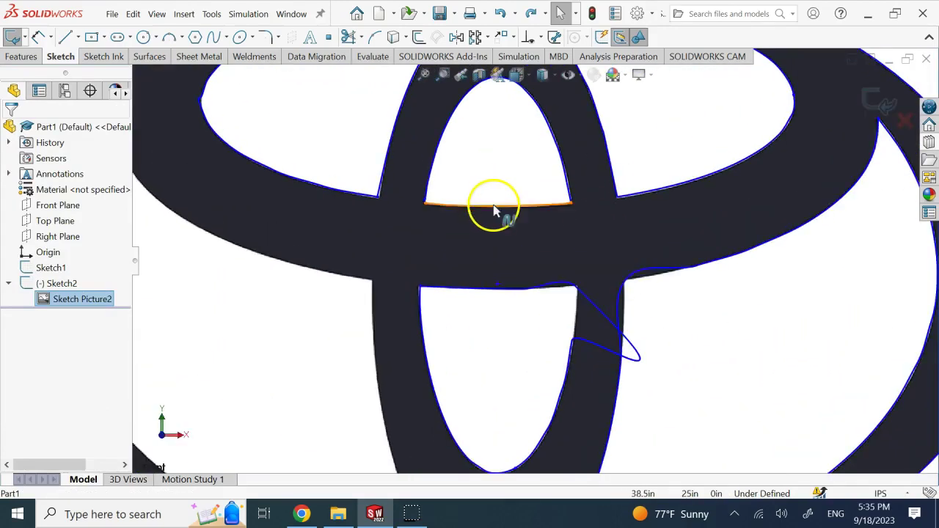
pyautogui.press('f')
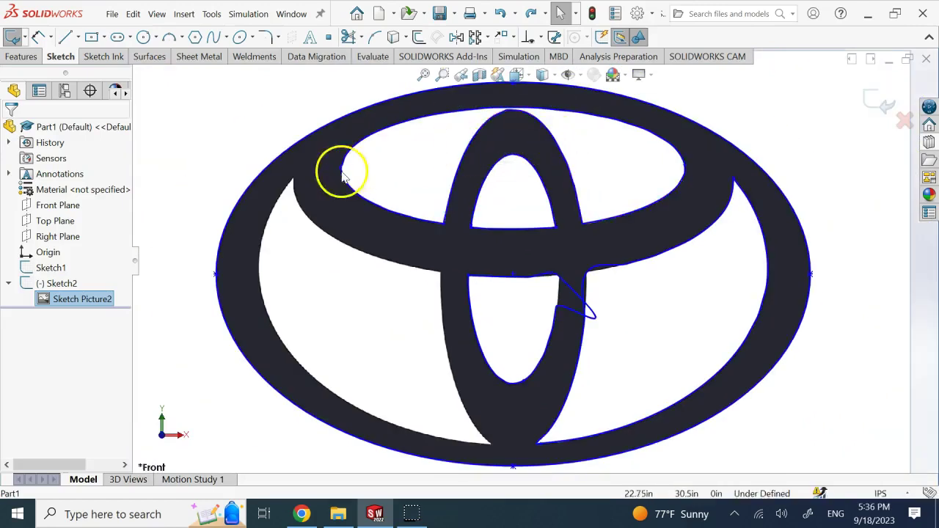
pyautogui.scroll(-8, 345, 169)
pyautogui.scroll(-3, 329, 105)
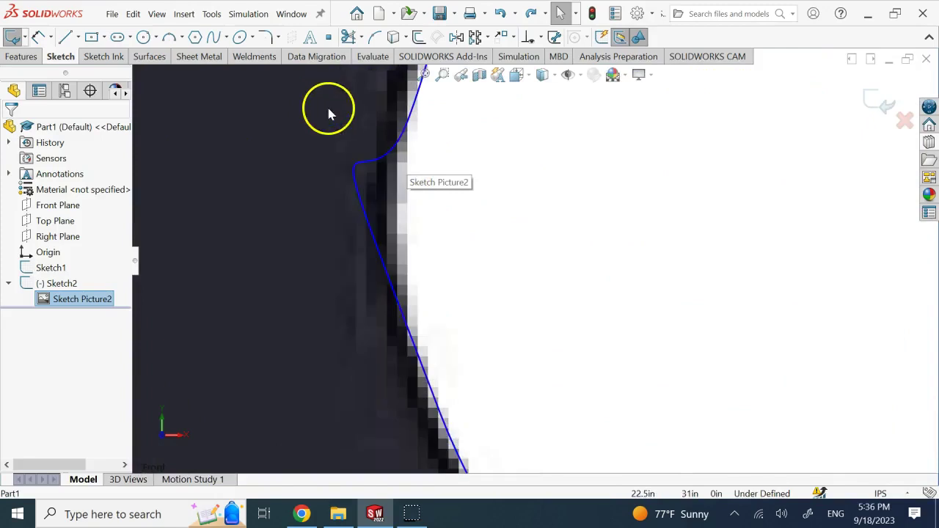
pyautogui.scroll(-3, 404, 182)
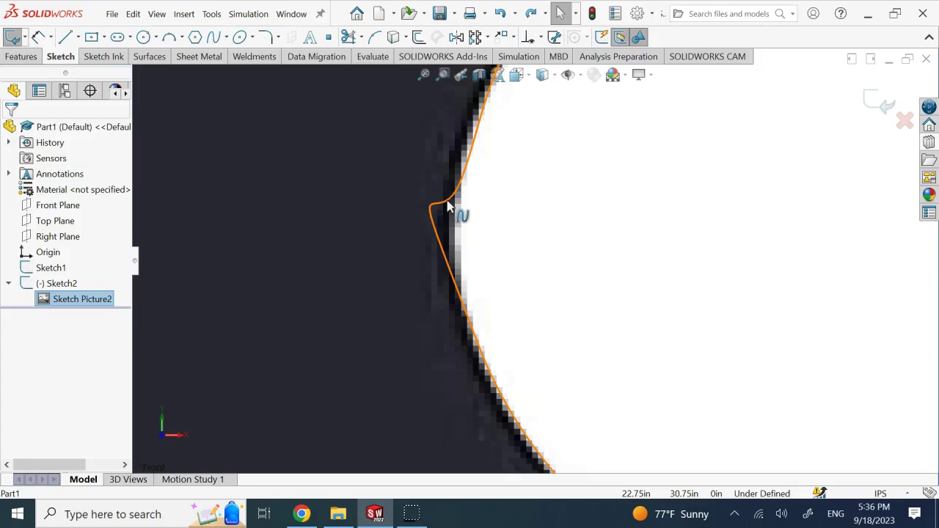
pyautogui.scroll(8, 447, 207)
pyautogui.click(584, 314)
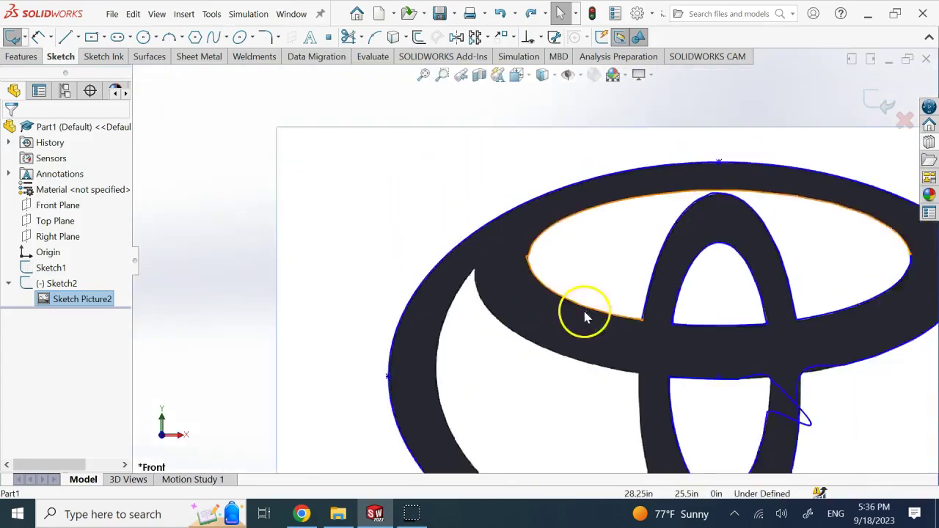
pyautogui.scroll(1, 587, 315)
pyautogui.scroll(-5, 396, 322)
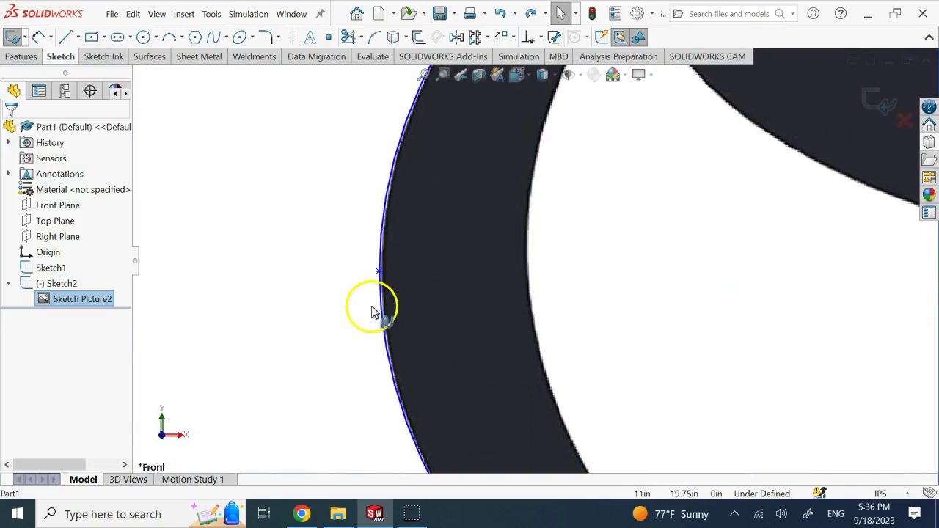
pyautogui.scroll(7, 374, 312)
pyautogui.scroll(-4, 514, 273)
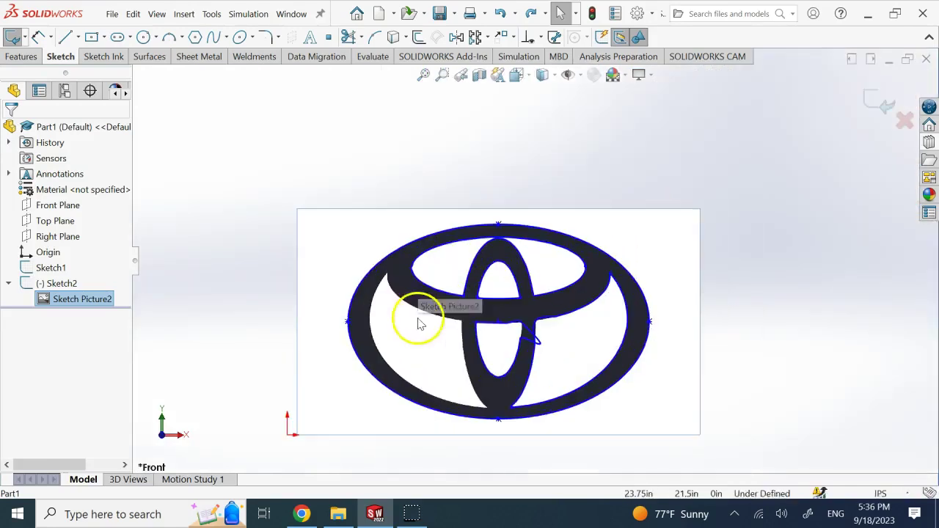
pyautogui.scroll(-2, 423, 410)
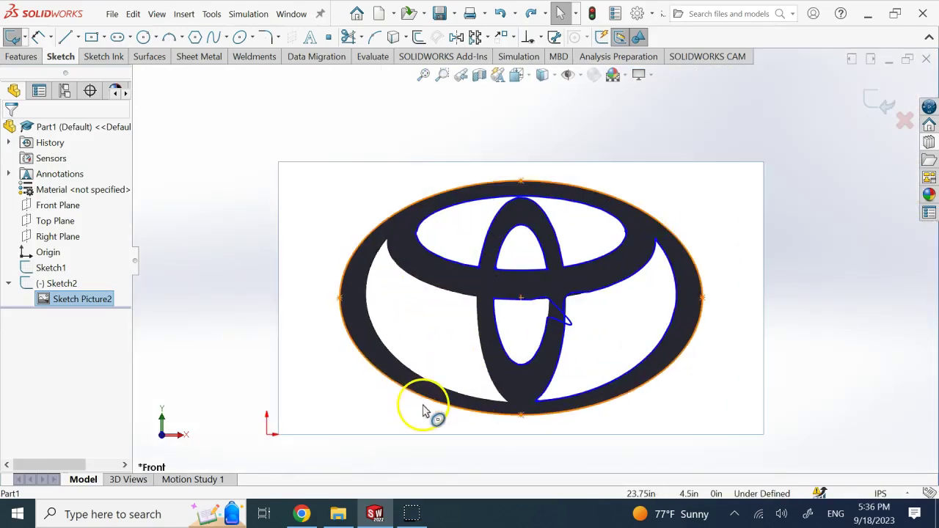
pyautogui.click(445, 401)
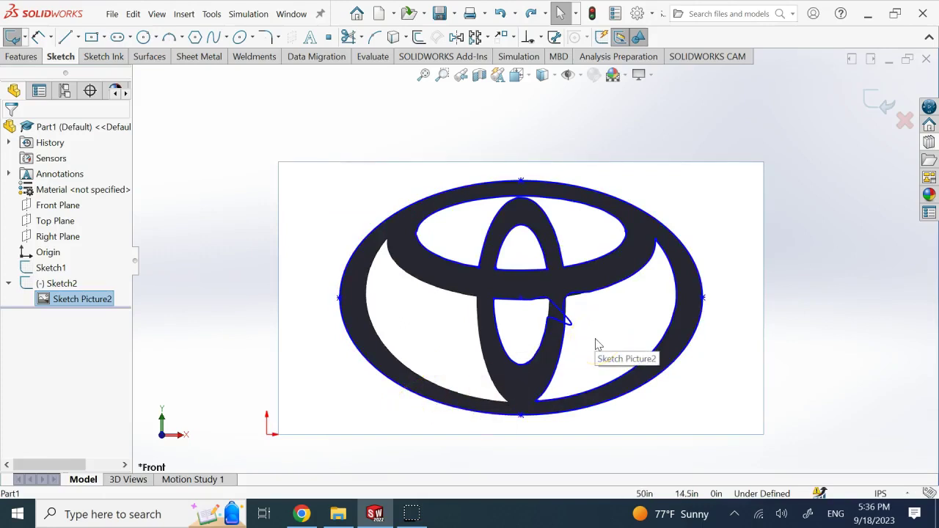
pyautogui.click(419, 335)
pyautogui.click(349, 192)
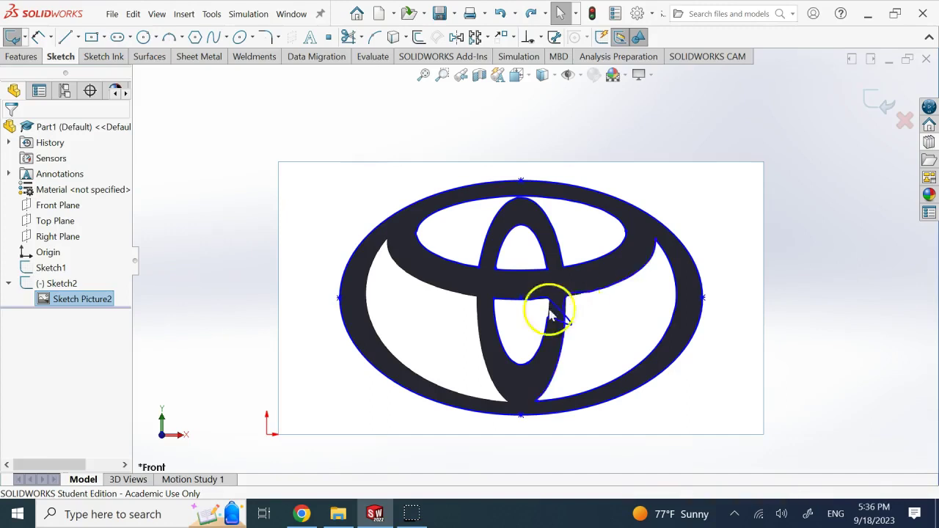
# Step: Delete the stray looping spline that overshoots the lower inner oval opening
pyautogui.scroll(-6, 546, 333)
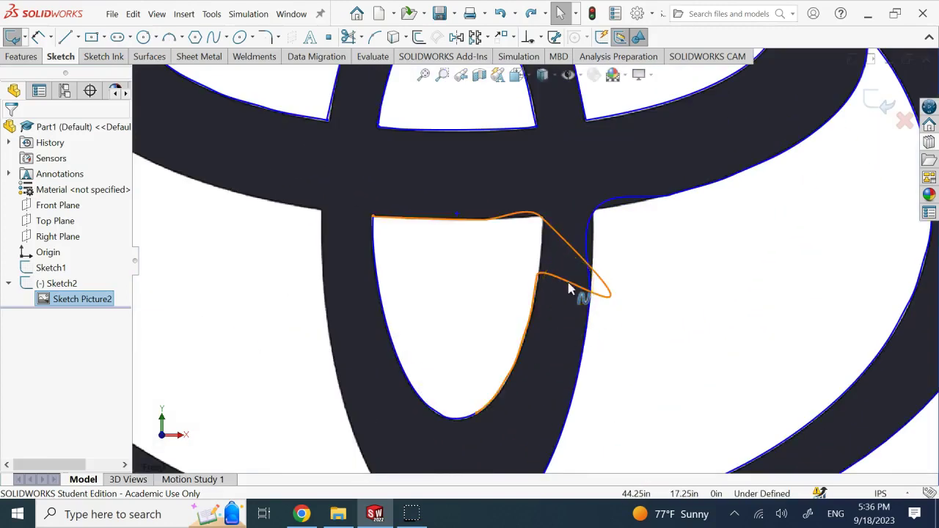
pyautogui.click(569, 287)
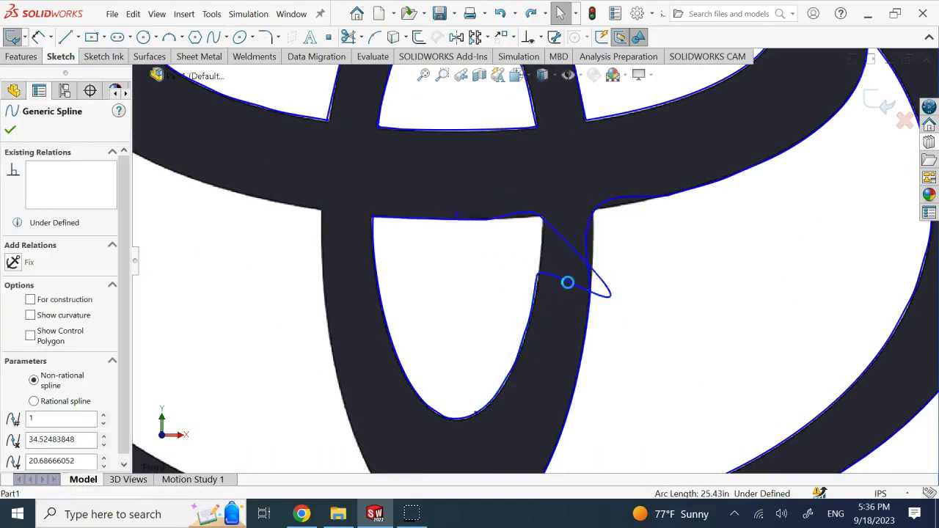
pyautogui.press('Delete')
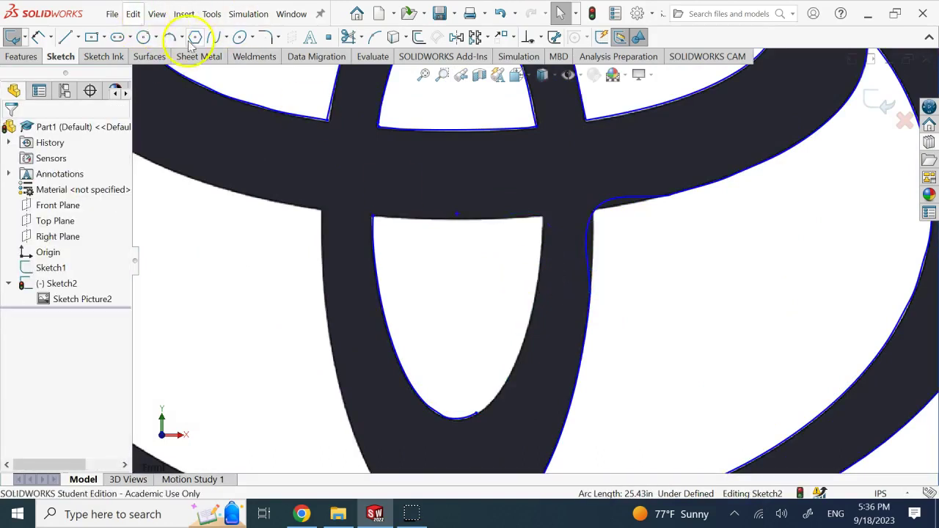
# Step: Draw a spline along the upper edge of the lower inner opening, from the existing curve's endpoint to the opposite corner
pyautogui.click(212, 37)
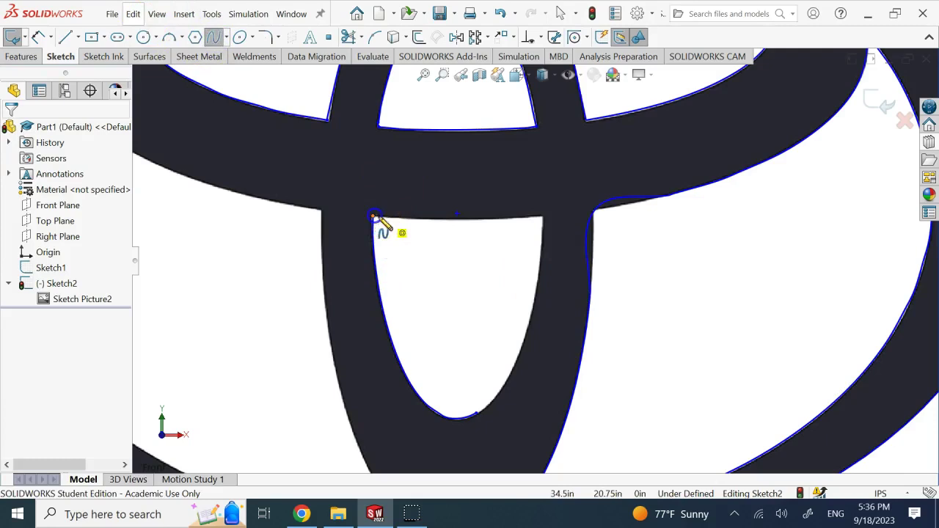
pyautogui.click(416, 220)
pyautogui.click(485, 220)
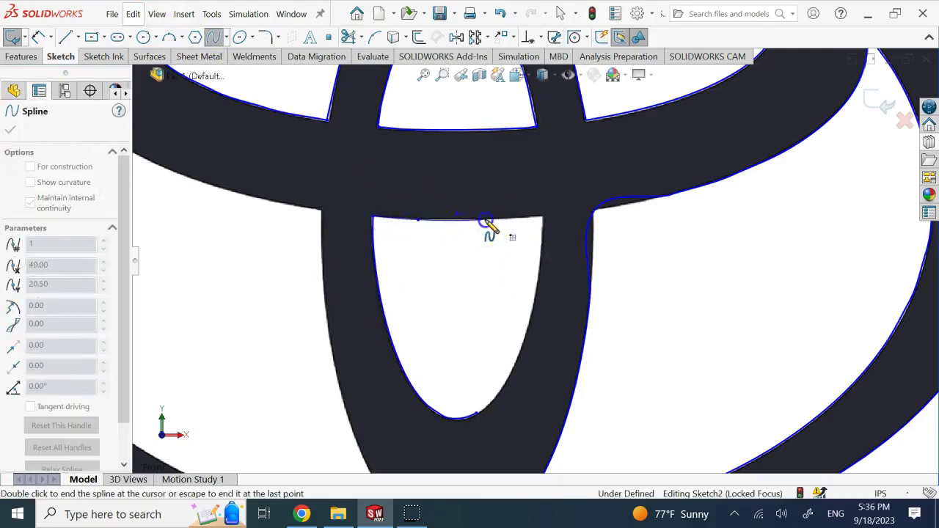
pyautogui.click(525, 218)
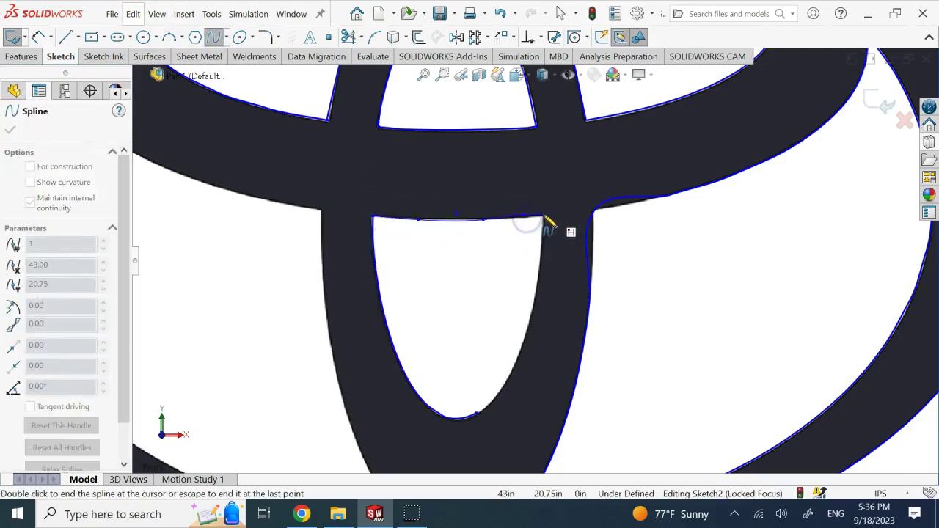
pyautogui.doubleClick(544, 216)
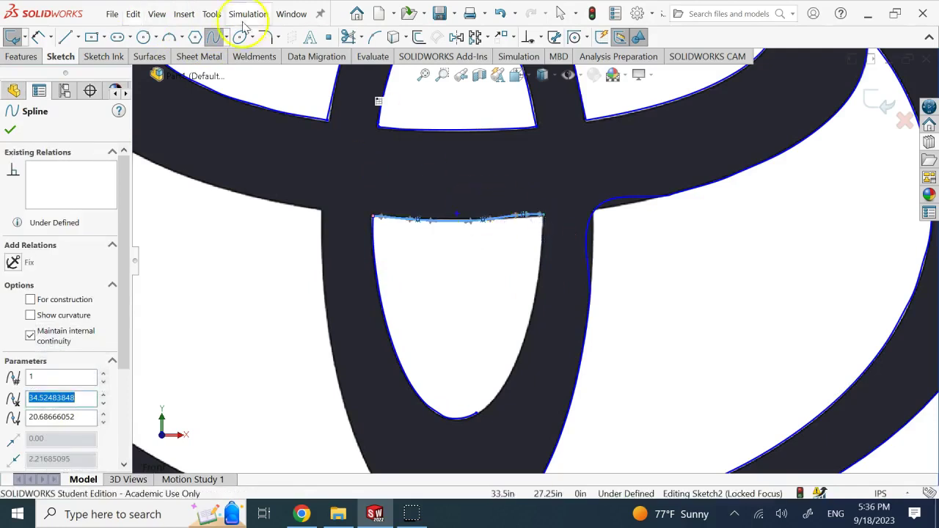
# Step: Move the new spline's interior point nearest the right corner down to about X 41.75, Y 20.50 in, closer to the opening's edge
pyautogui.click(220, 38)
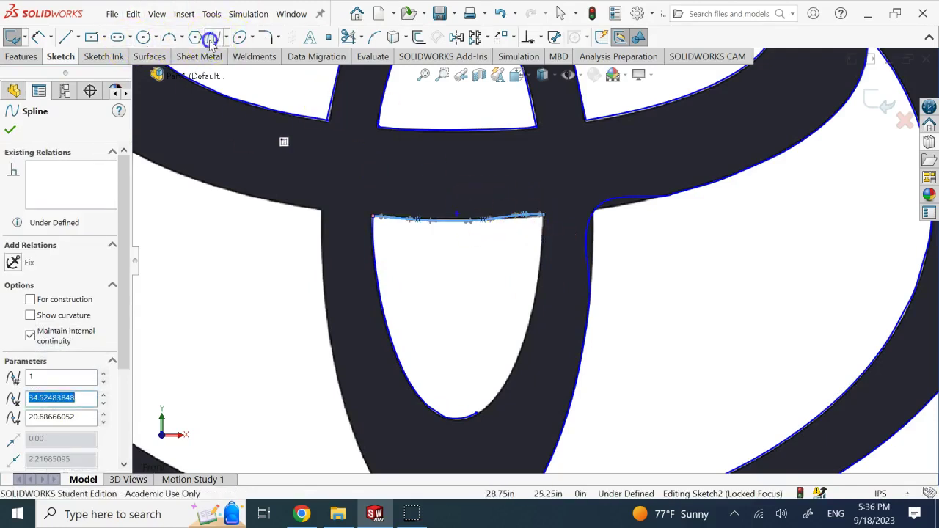
pyautogui.click(539, 242)
pyautogui.scroll(-4, 542, 227)
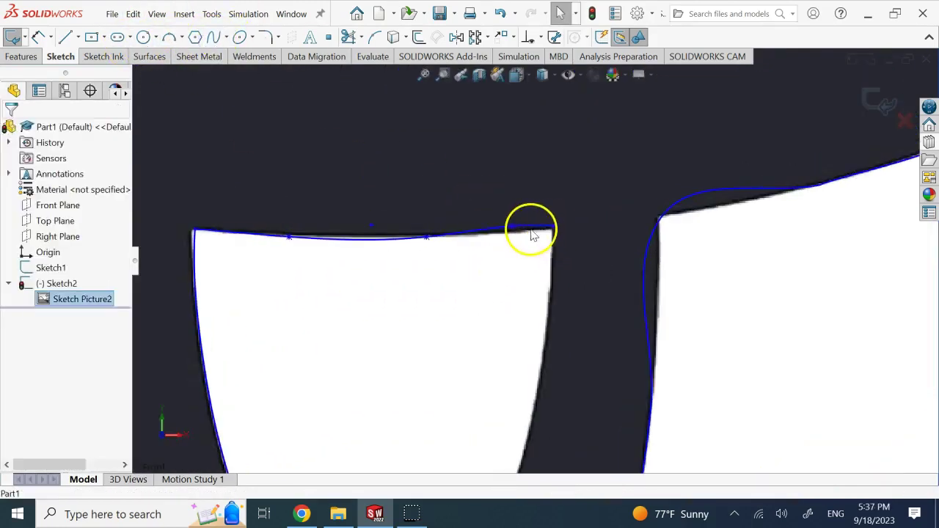
pyautogui.click(513, 233)
pyautogui.moveTo(513, 242); pyautogui.dragTo(498, 238)
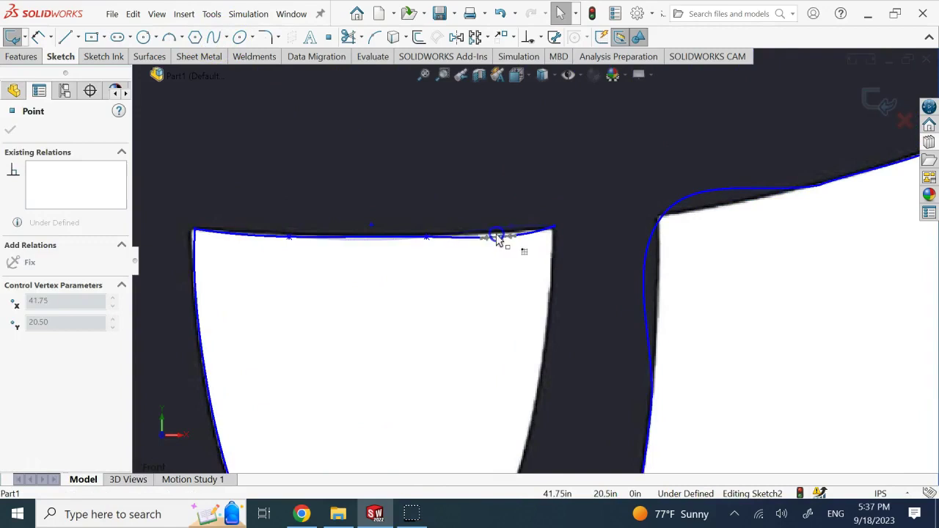
pyautogui.moveTo(497, 238); pyautogui.dragTo(497, 239)
pyautogui.click(482, 304)
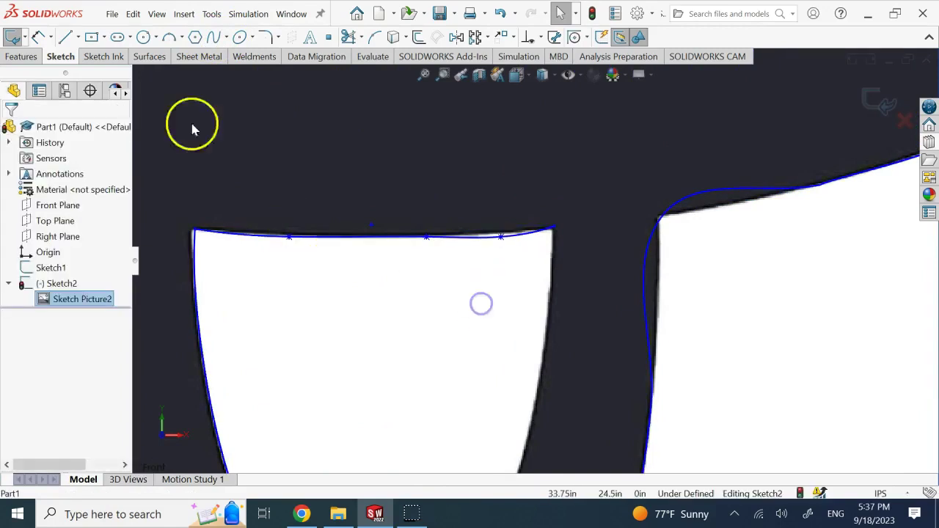
# Step: Draw a spline down the right side of the lower inner opening, from the upper corner to the existing curve's lower endpoint, closing the outline
pyautogui.click(214, 38)
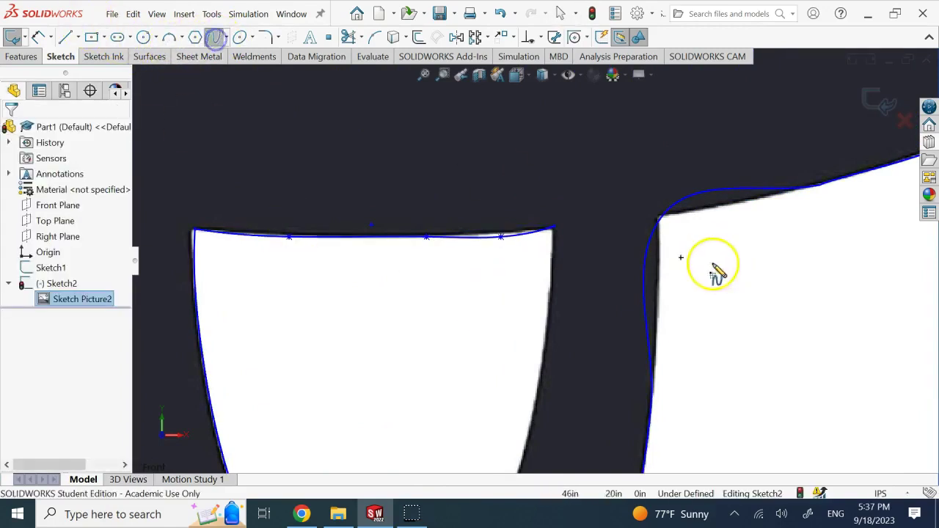
pyautogui.click(555, 231)
pyautogui.scroll(5, 565, 293)
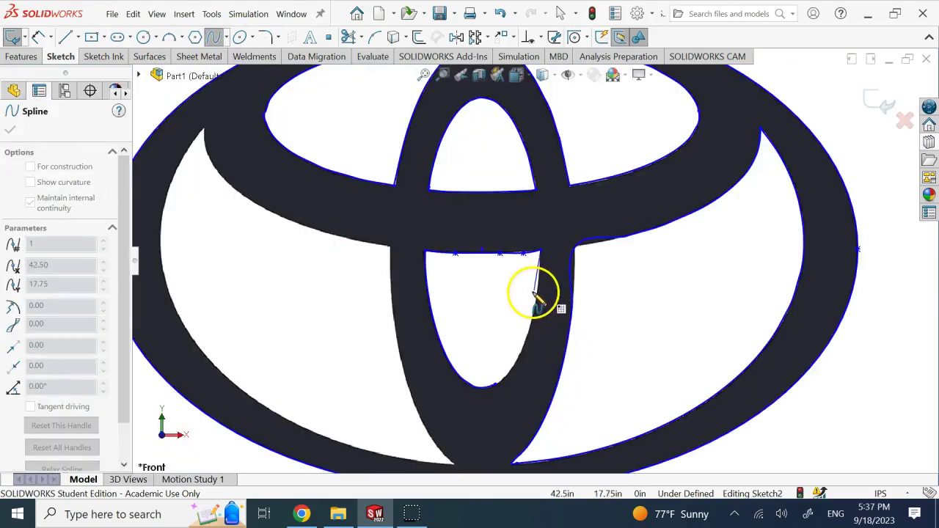
pyautogui.click(539, 290)
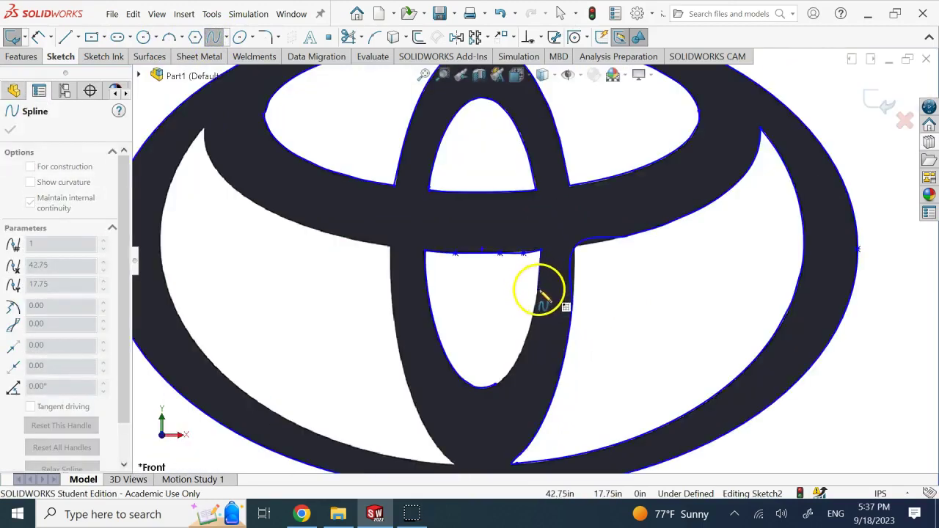
pyautogui.click(528, 336)
pyautogui.scroll(3, 527, 333)
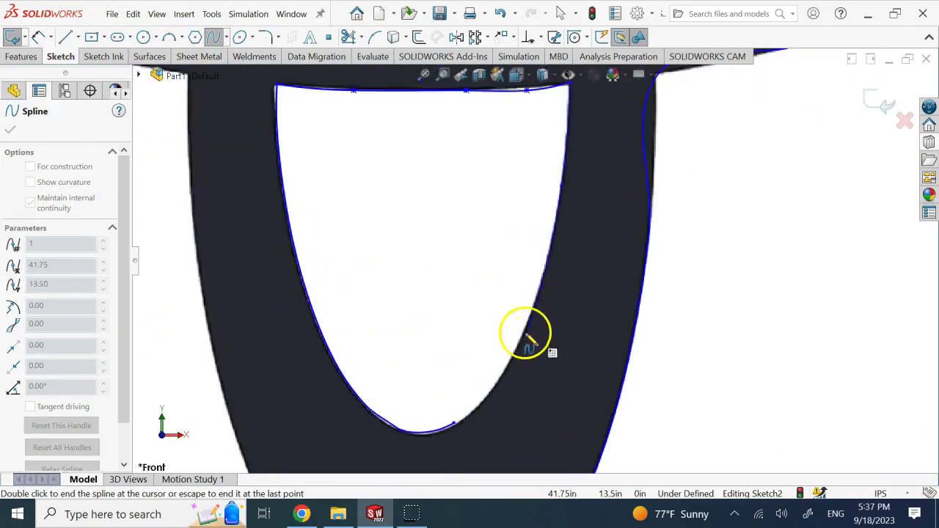
pyautogui.click(492, 383)
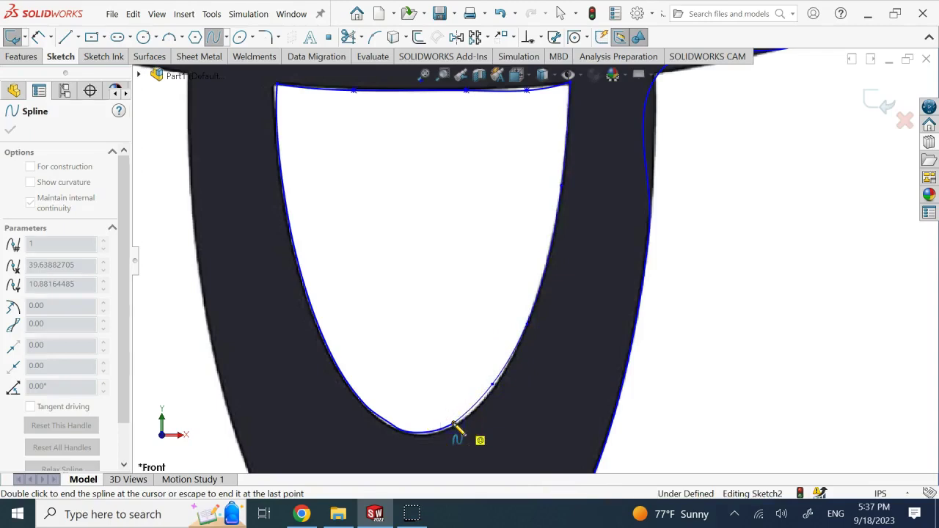
pyautogui.click(454, 429)
# Step: Split the traced spline around the lower-right opening where it starts to leave the logo's edge, right of the rounded-off corner
pyautogui.scroll(5, 748, 367)
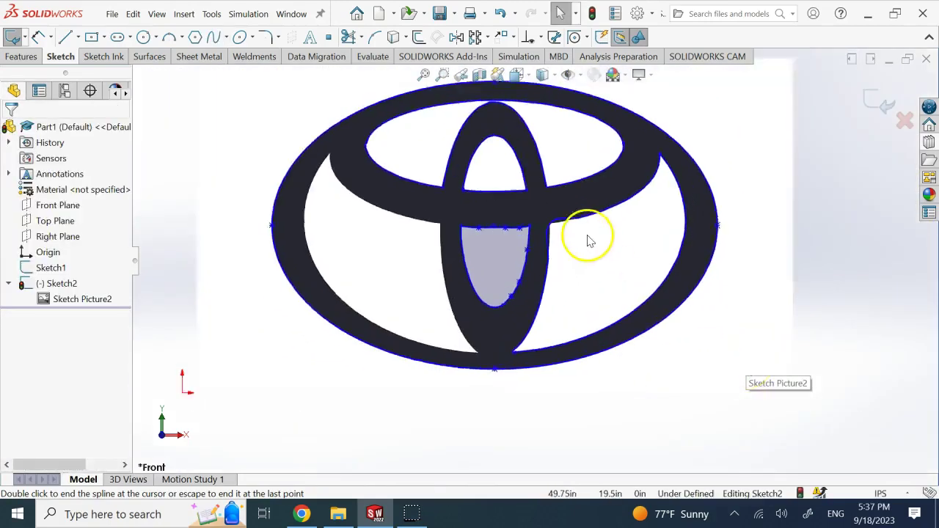
pyautogui.scroll(-5, 586, 241)
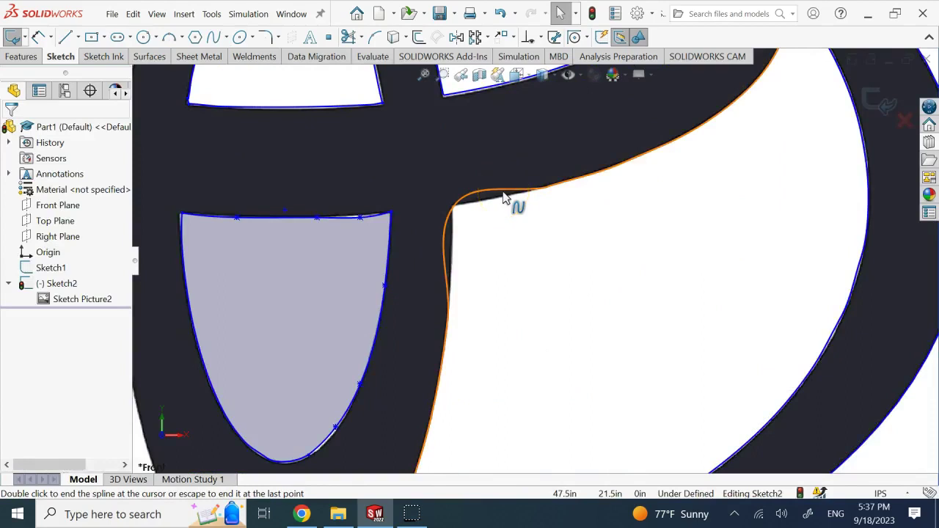
pyautogui.click(164, 21)
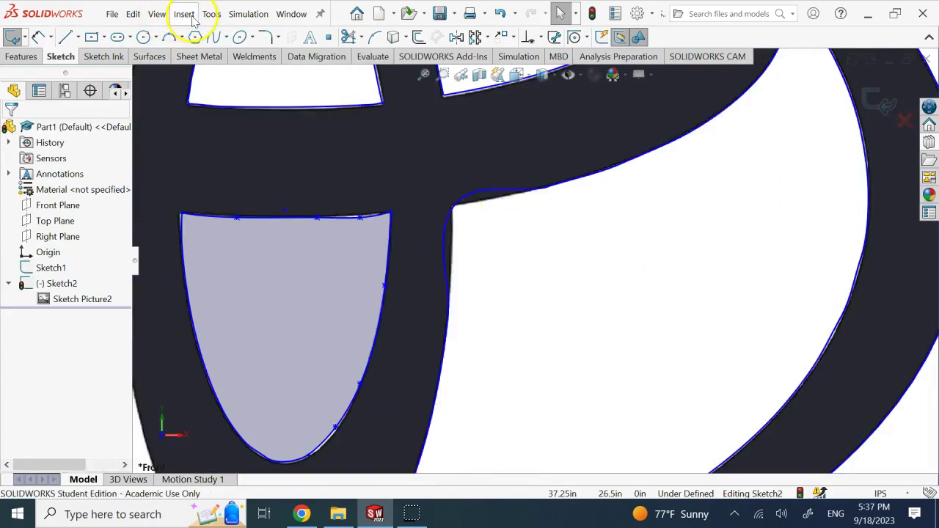
pyautogui.click(374, 38)
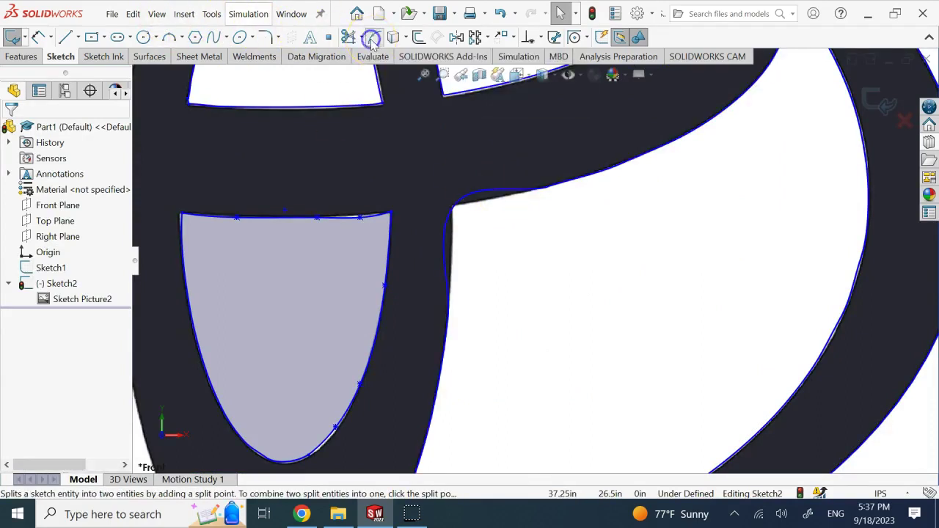
pyautogui.click(546, 188)
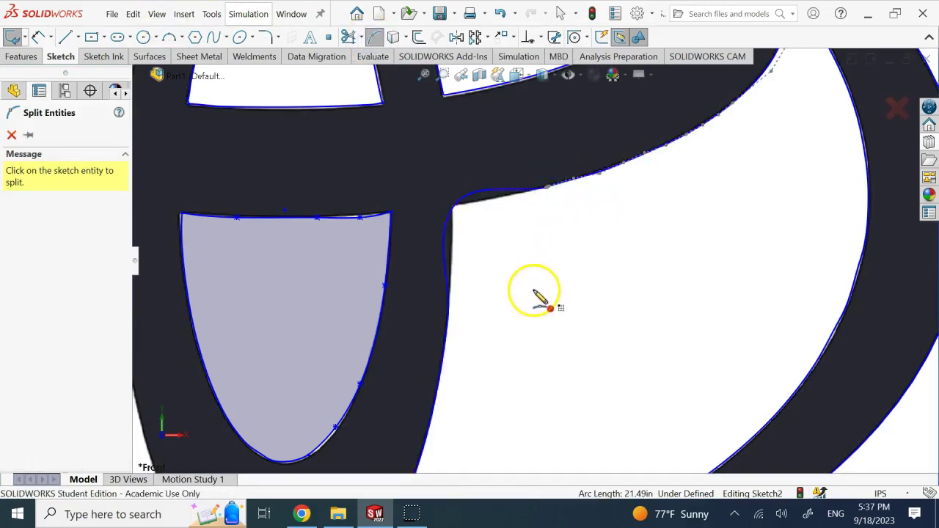
# Step: Split the traced spline on the left edge of the lower-right opening, just below the rounded-off corner
pyautogui.click(12, 134)
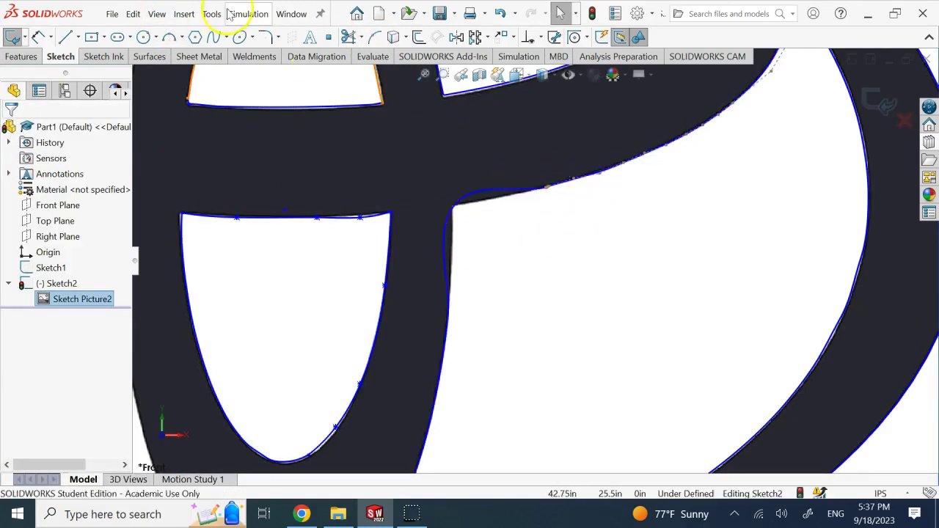
pyautogui.click(373, 37)
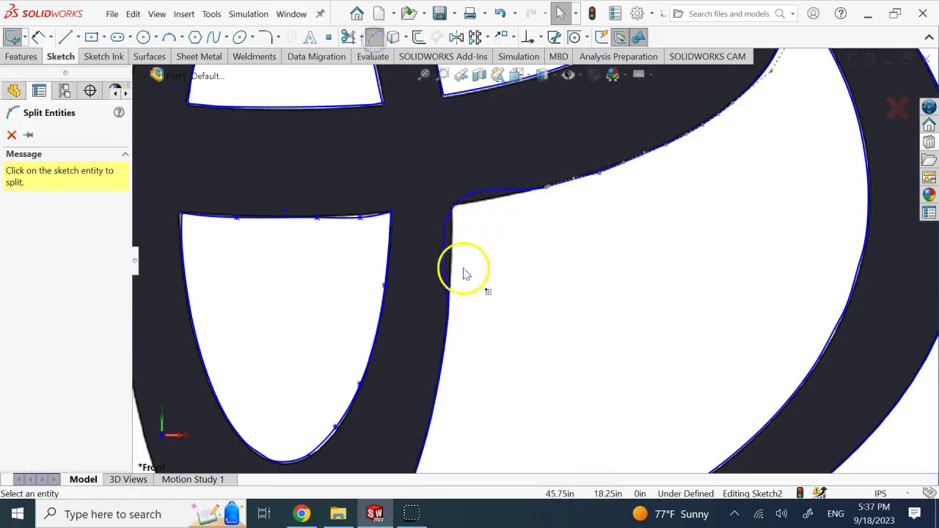
pyautogui.click(448, 310)
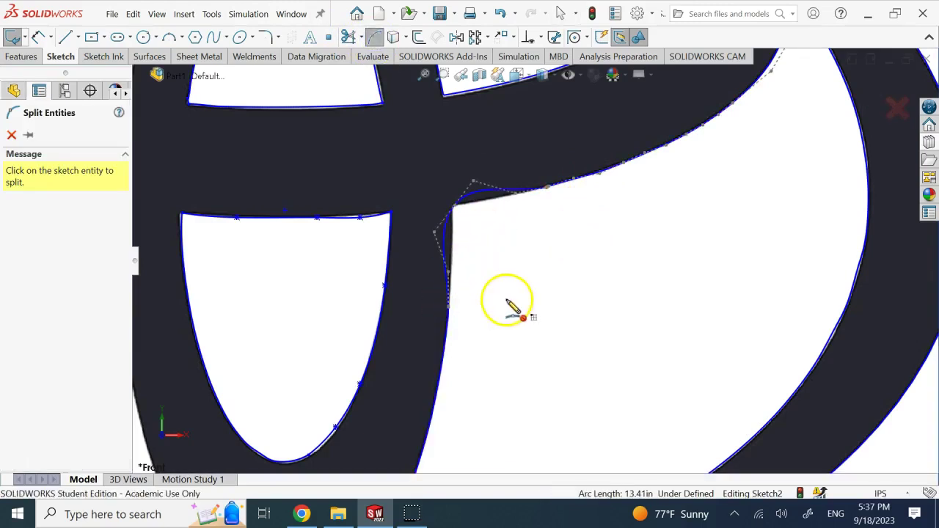
pyautogui.press('Escape')
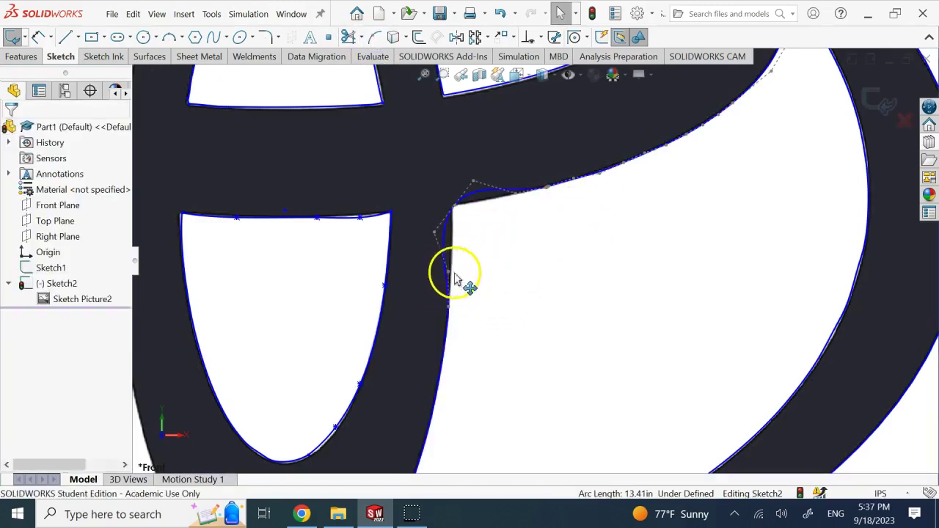
# Step: Delete the rounded-off corner piece of the spline between the two split points
pyautogui.click(510, 271)
pyautogui.click(448, 213)
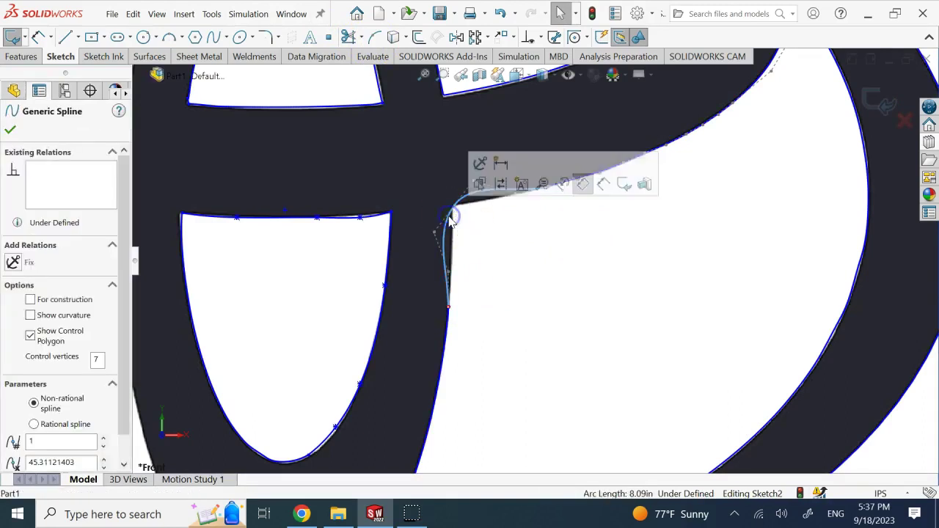
pyautogui.press('Escape')
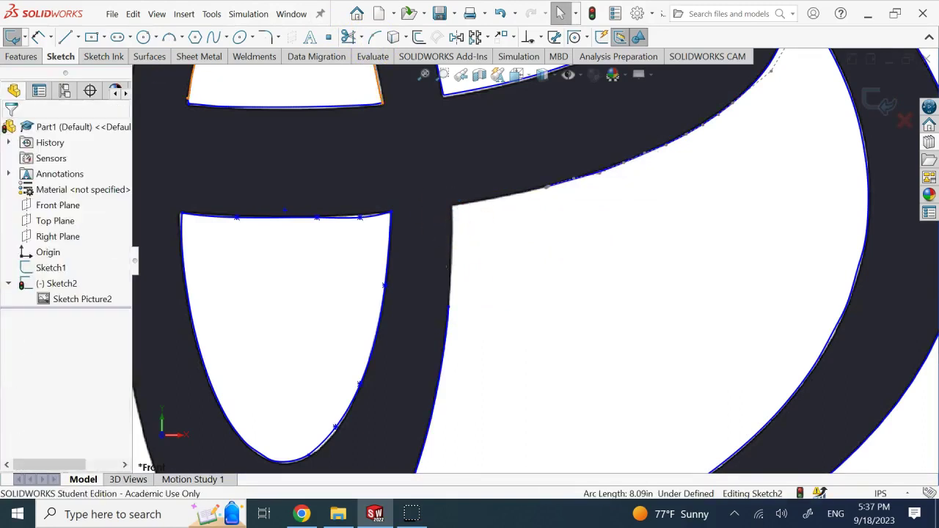
# Step: Draw a spline up the left edge of the lower-right opening, from the lower split endpoint to the logo's sharp corner
pyautogui.click(213, 37)
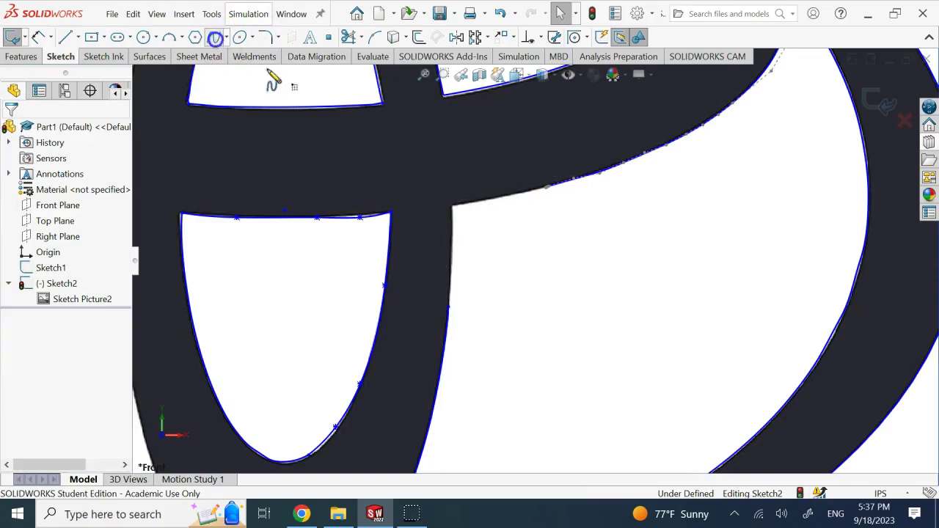
pyautogui.click(451, 314)
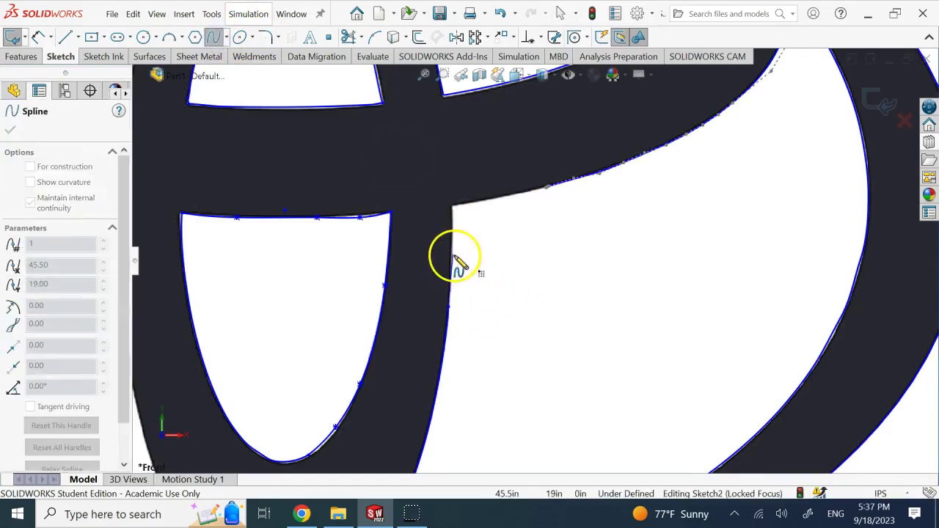
pyautogui.click(455, 209)
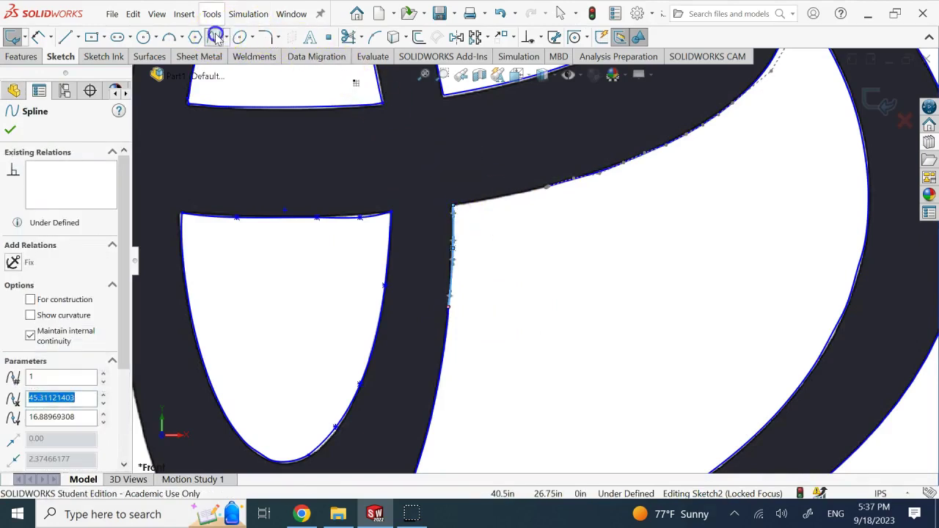
# Step: Draw a spline along the upper edge of the lower-right opening, from the sharp corner to the other split endpoint, closing the outline
pyautogui.click(454, 212)
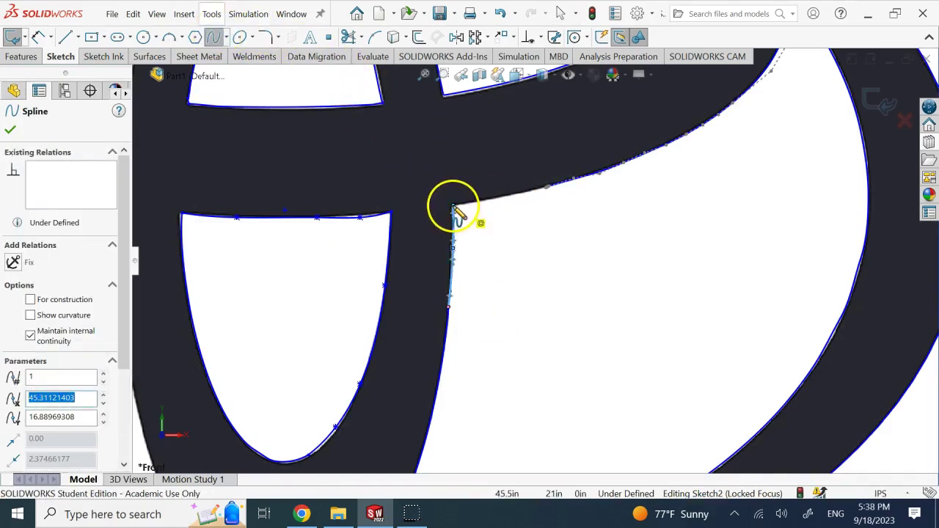
pyautogui.scroll(-4, 488, 205)
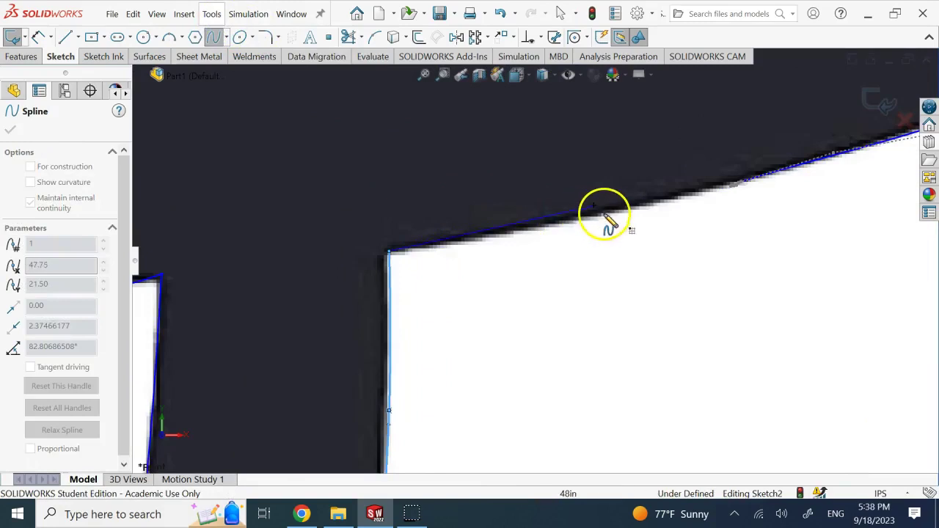
pyautogui.click(657, 206)
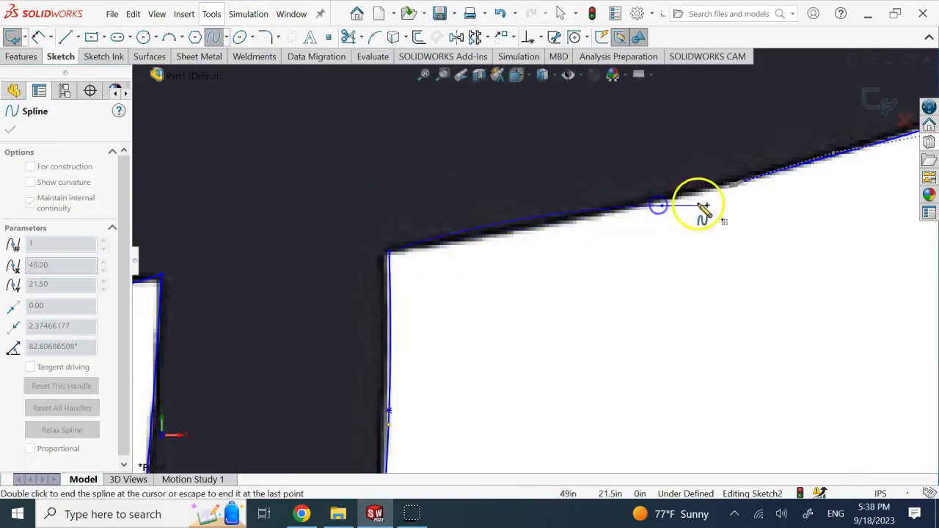
pyautogui.click(731, 185)
pyautogui.doubleClick(724, 274)
pyautogui.press('f')
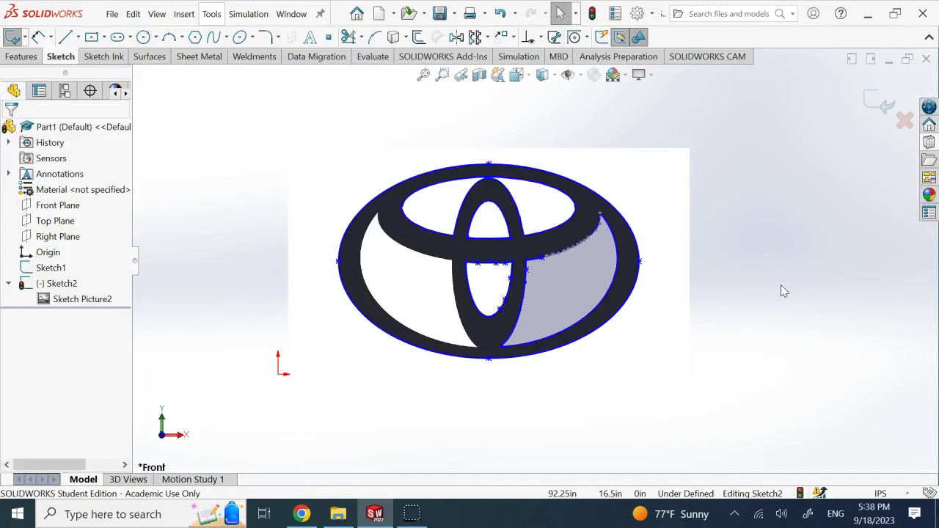
# Step: Delete the Toyota sketch picture and all of the logo's traced geometry from the sketch
pyautogui.click(781, 286)
pyautogui.press('f')
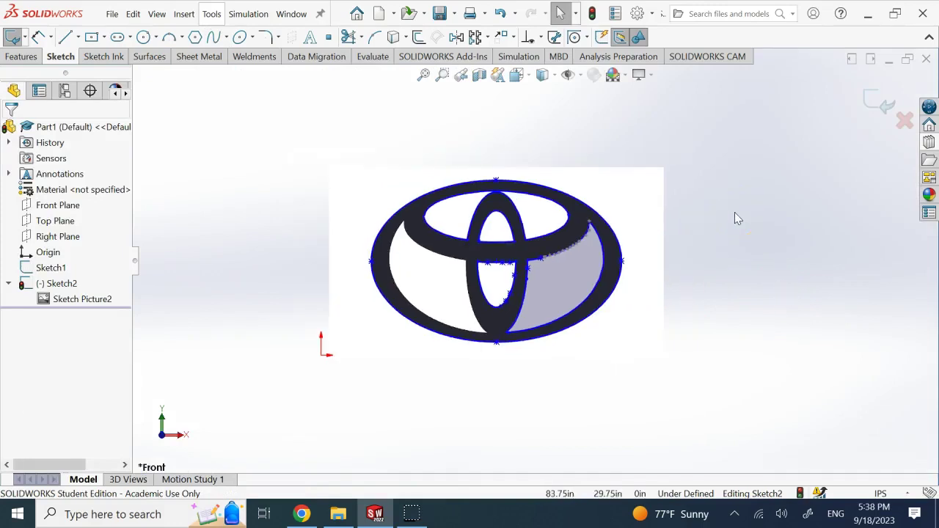
pyautogui.click(643, 209)
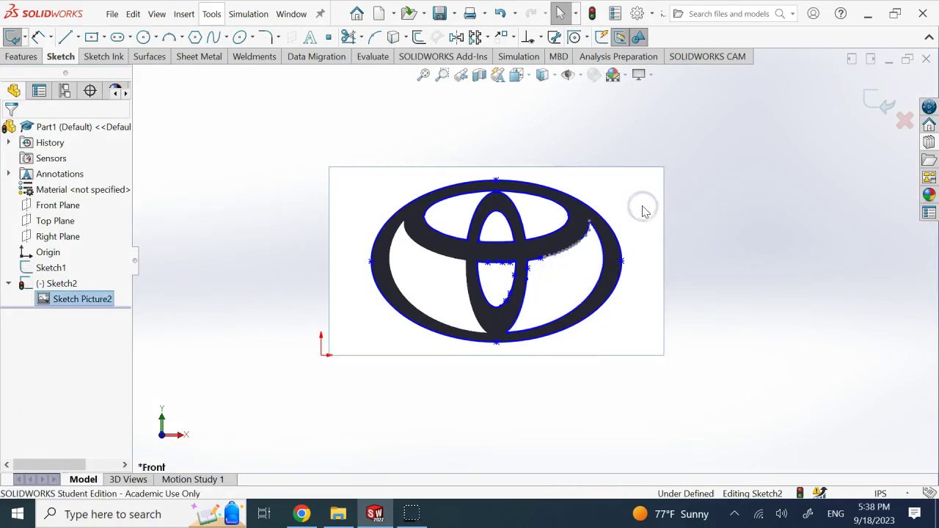
pyautogui.press('Delete')
pyautogui.click(554, 95)
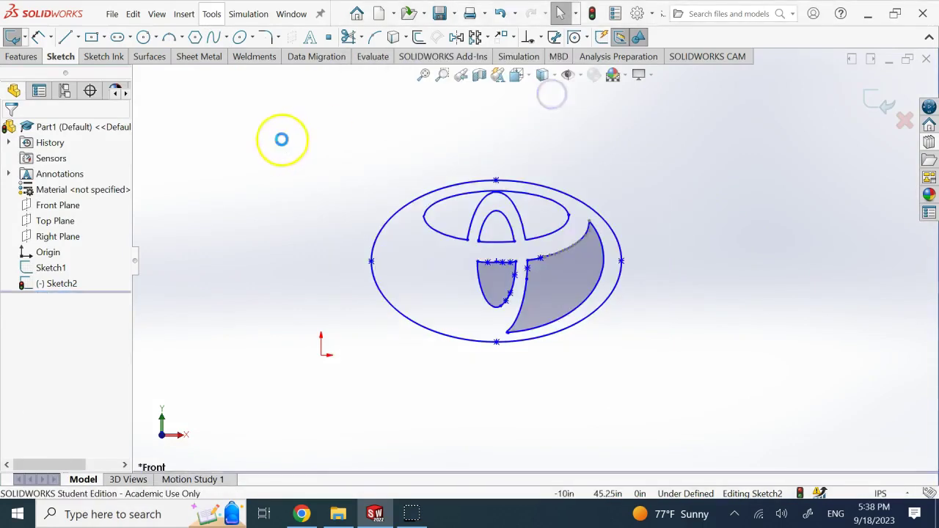
pyautogui.moveTo(281, 140)
pyautogui.mouseDown()
pyautogui.moveTo(429, 272)
pyautogui.moveTo(656, 356)
pyautogui.mouseUp()
pyautogui.press('Delete')
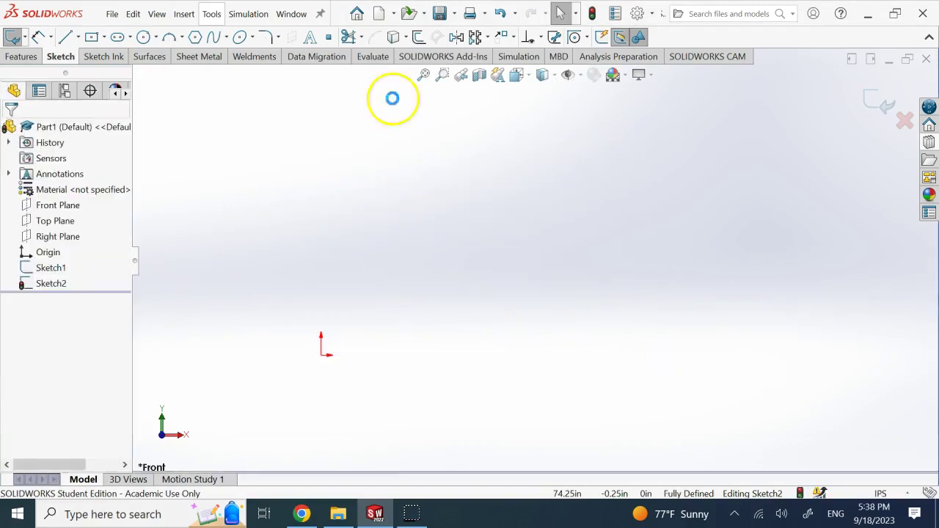
# Step: Insert the blue eagle image into the empty sketch as a sketch picture
pyautogui.click(210, 14)
pyautogui.click(253, 18)
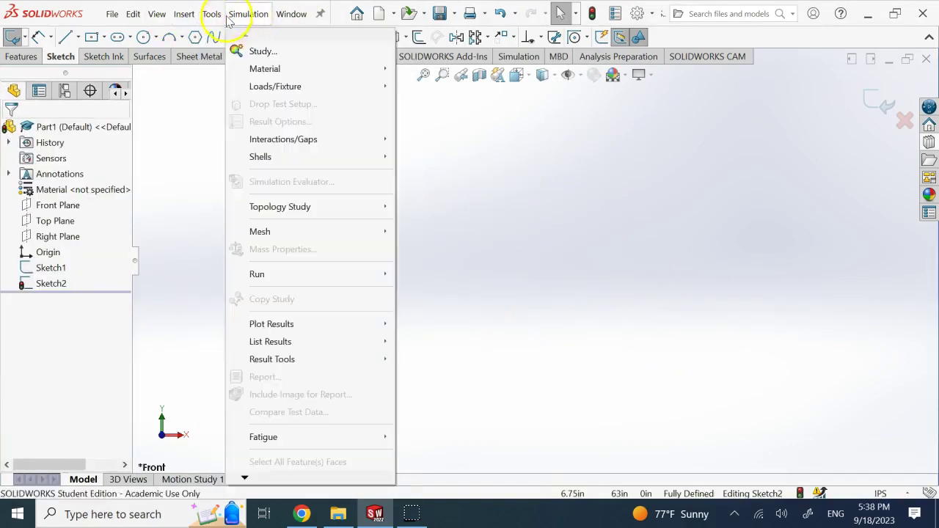
pyautogui.moveTo(210, 15)
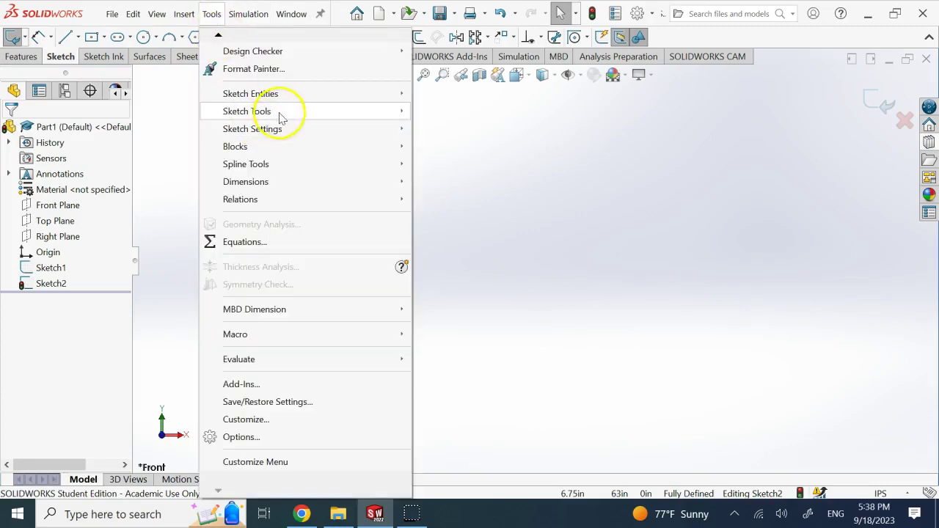
pyautogui.moveTo(283, 114)
pyautogui.click(471, 443)
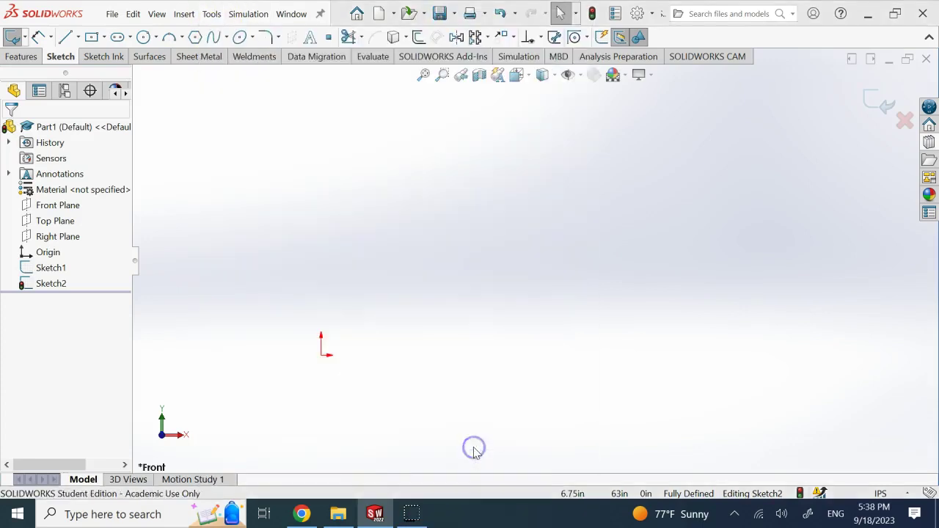
pyautogui.doubleClick(335, 187)
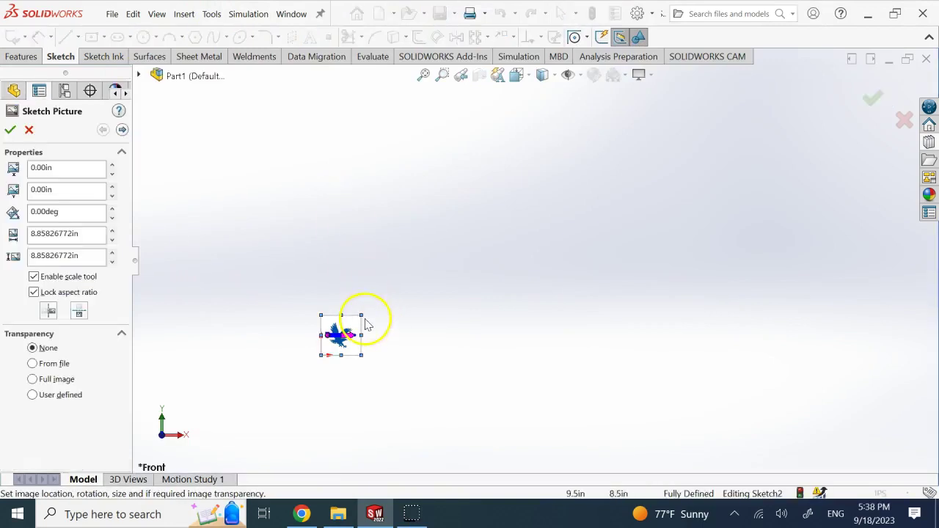
# Step: Enlarge the eagle picture to about 71.04 in square and move it to about X 26.74, Y -15.20 in
pyautogui.moveTo(364, 317); pyautogui.dragTo(643, 234)
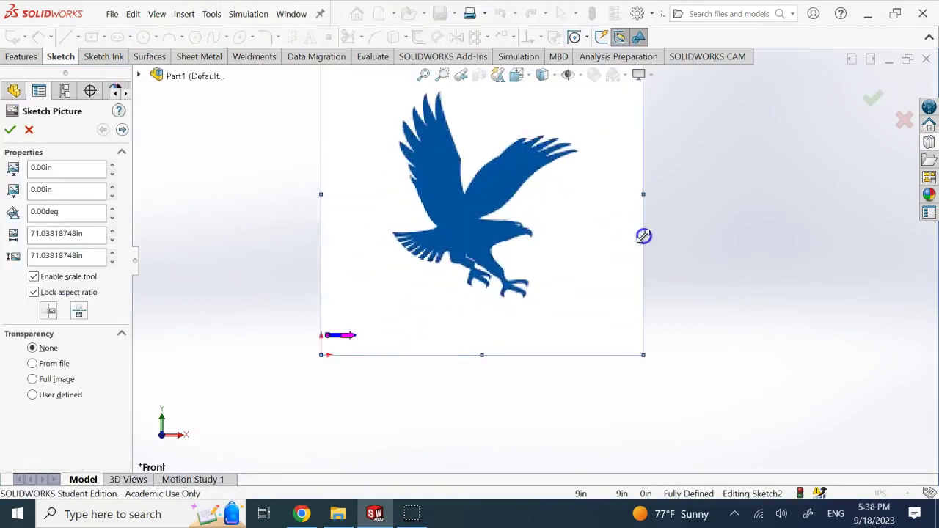
pyautogui.moveTo(580, 265); pyautogui.dragTo(694, 331)
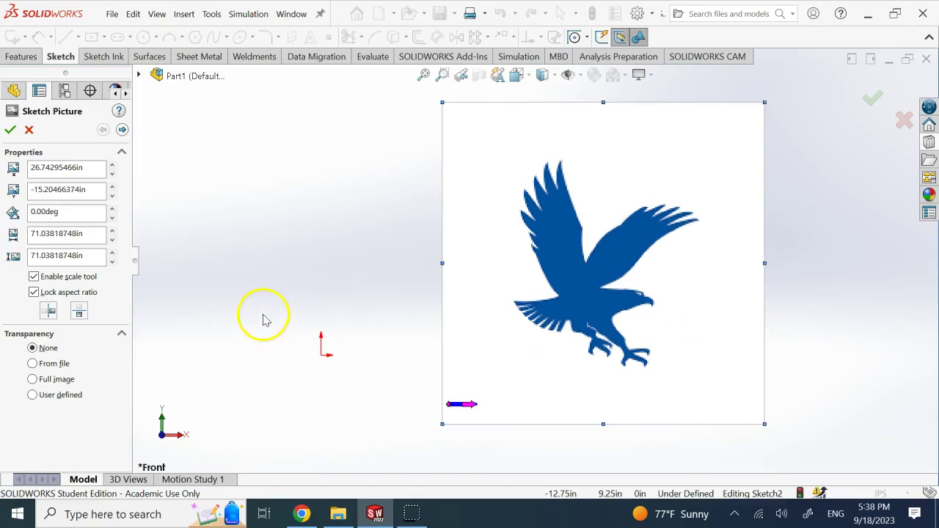
# Step: Open the eagle picture's trace settings and raise the image contrast almost to maximum
pyautogui.click(122, 130)
pyautogui.click(122, 390)
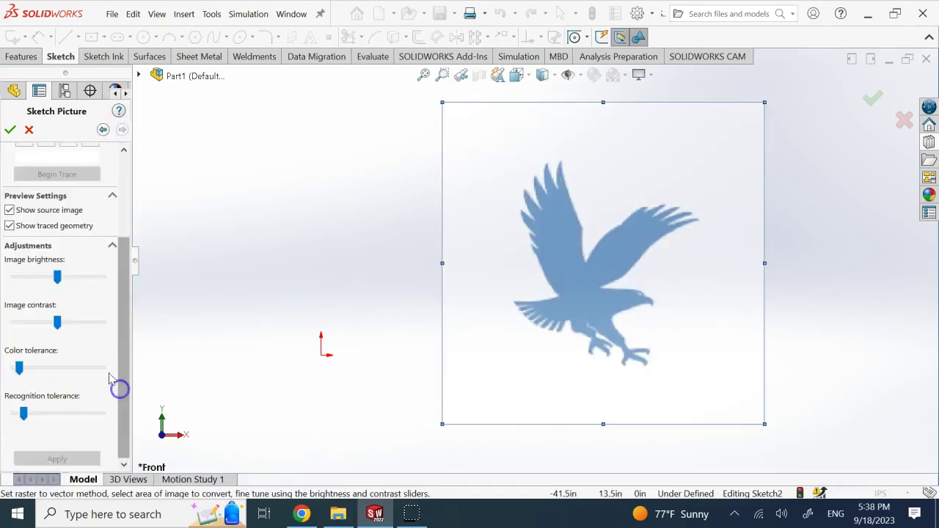
pyautogui.click(89, 323)
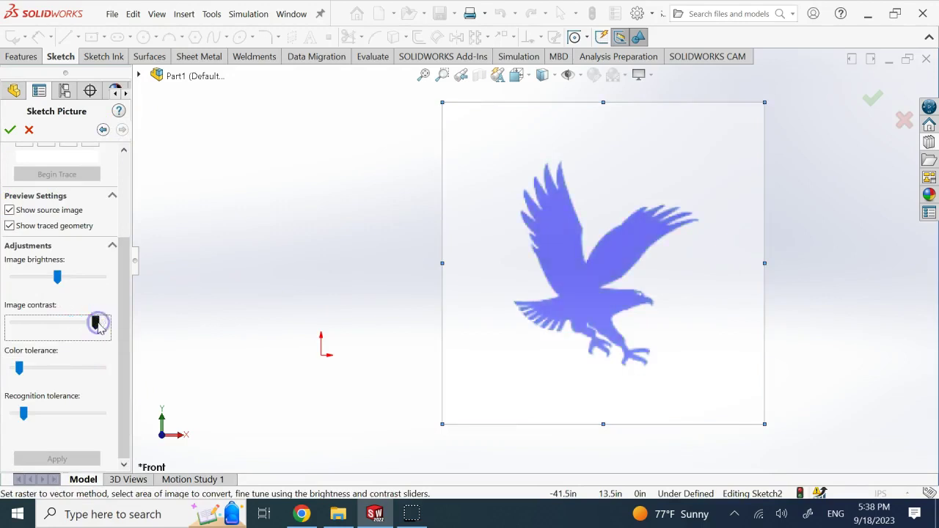
pyautogui.moveTo(99, 324)
pyautogui.mouseDown()
pyautogui.moveTo(30, 324)
pyautogui.moveTo(112, 324)
pyautogui.mouseUp()
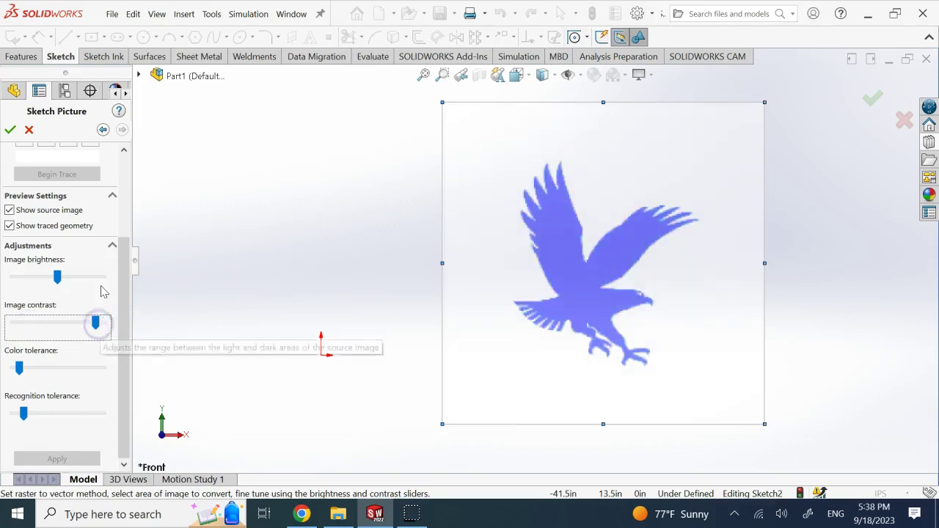
# Step: Pick the eagle's solid colour as the trace area, trace it into sketch geometry and accept the sketch picture
pyautogui.moveTo(120, 252); pyautogui.dragTo(135, 176)
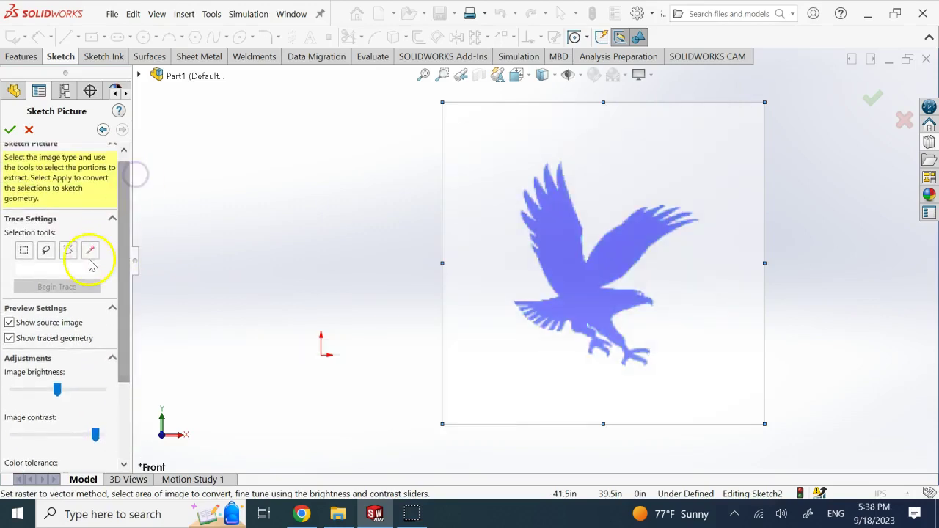
pyautogui.click(90, 250)
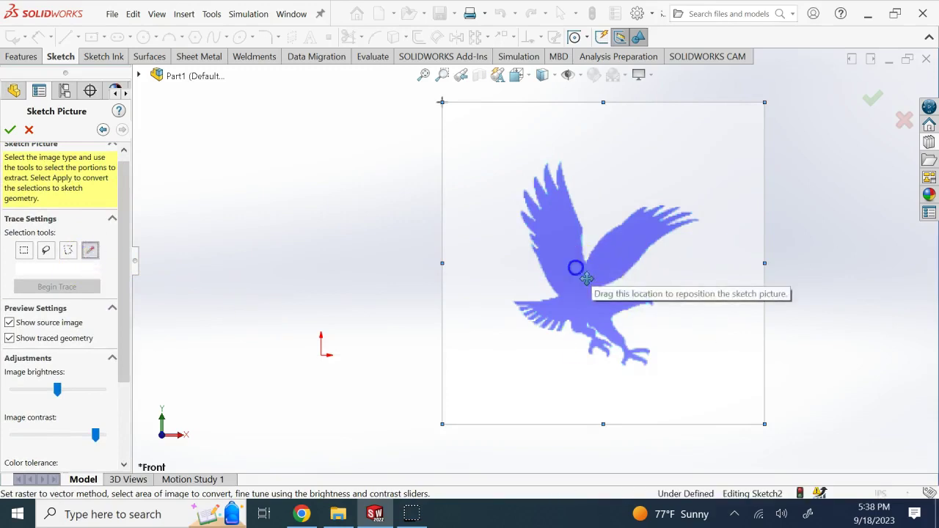
pyautogui.click(575, 267)
pyautogui.click(47, 286)
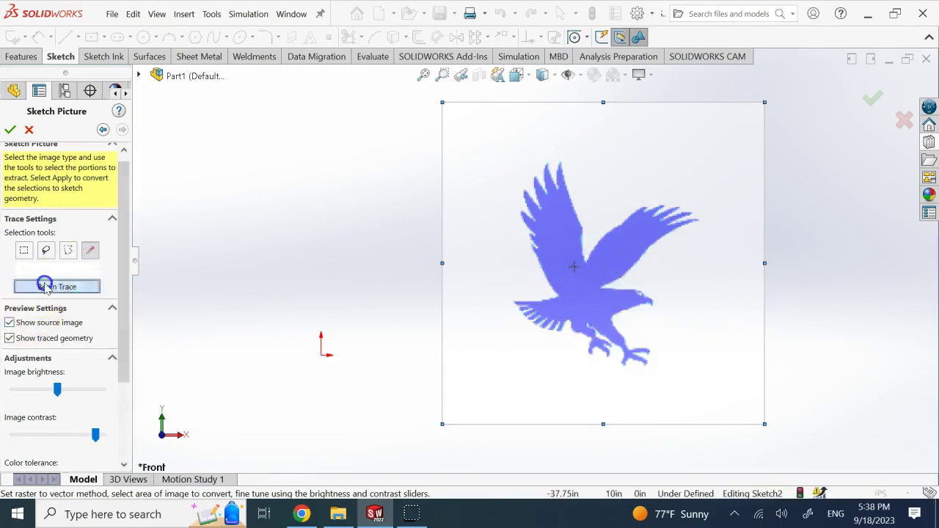
pyautogui.click(10, 129)
# Step: Reopen Sketch2 for editing and delete the eagle sketch picture, keeping the traced outline
pyautogui.scroll(-3, 610, 339)
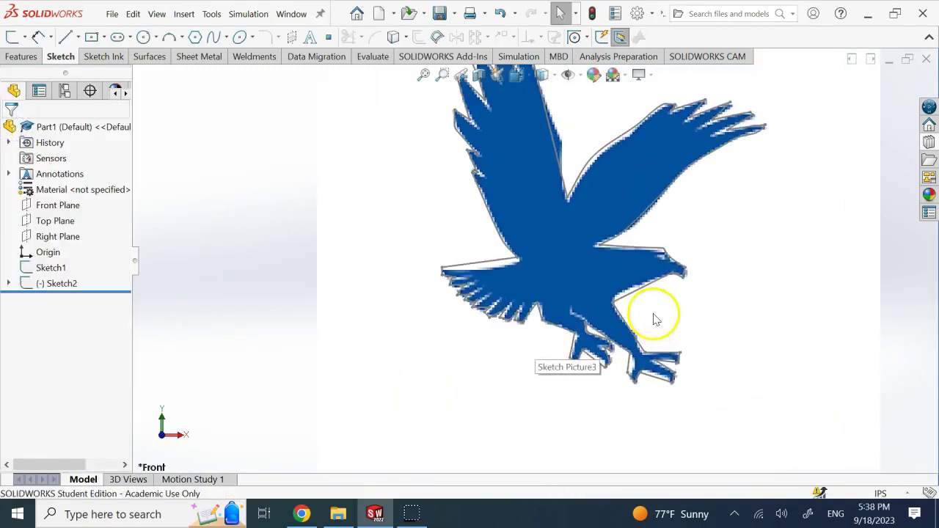
pyautogui.click(63, 283)
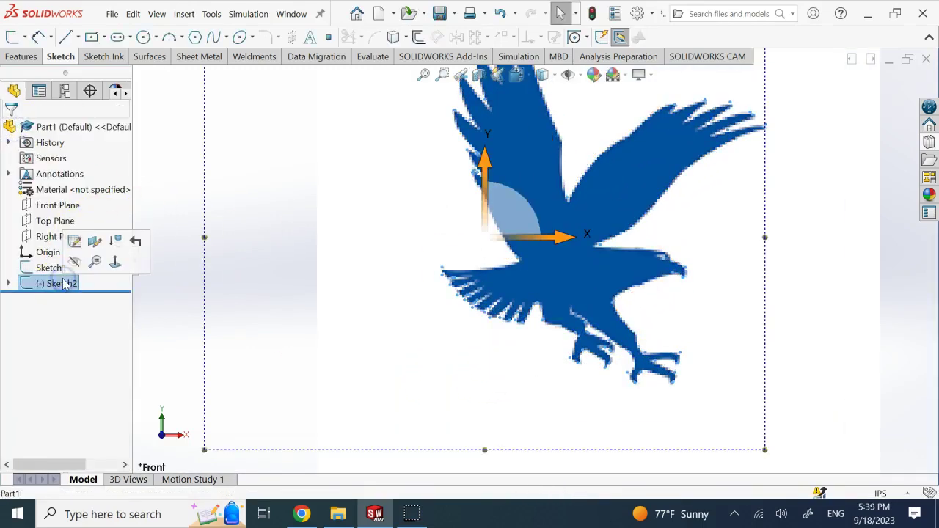
pyautogui.click(74, 242)
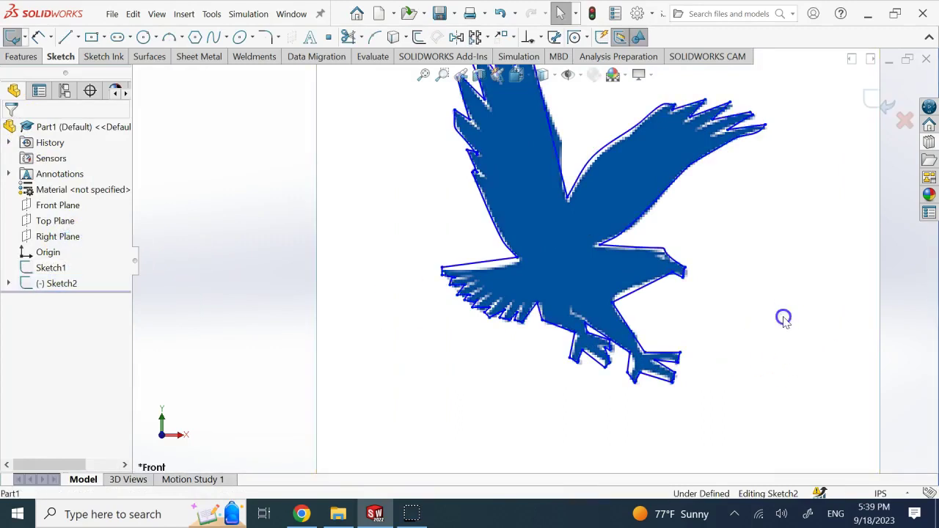
pyautogui.press('Delete')
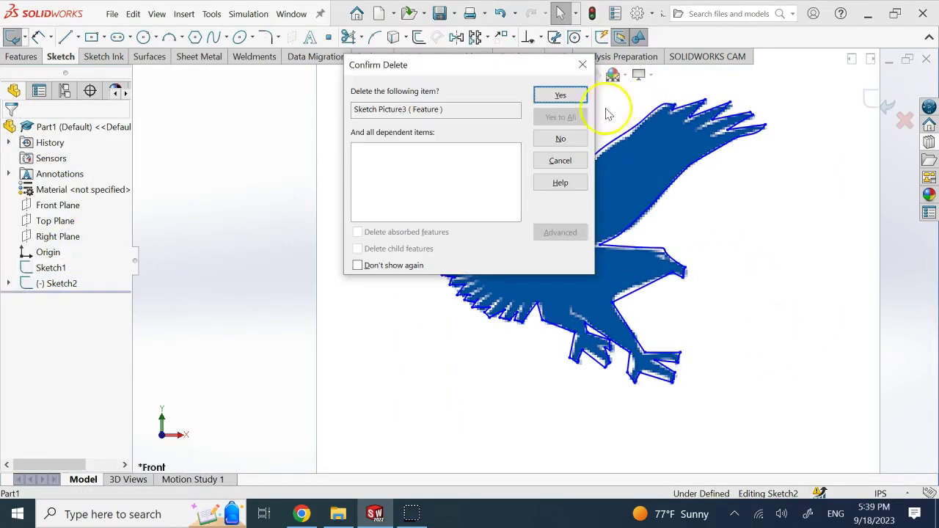
pyautogui.click(577, 99)
# Step: Examine the traced eagle outline, including the spline along the underside of the right wing
pyautogui.press('z')
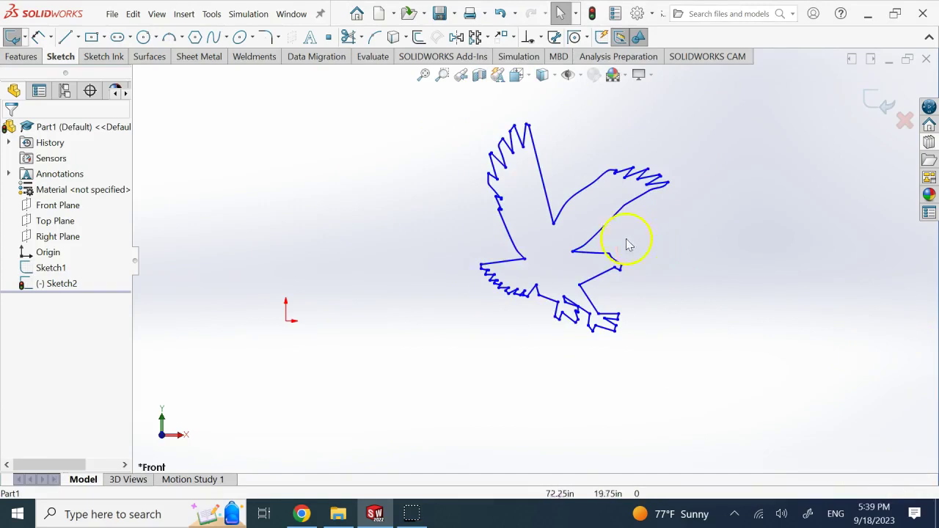
pyautogui.scroll(-2, 598, 176)
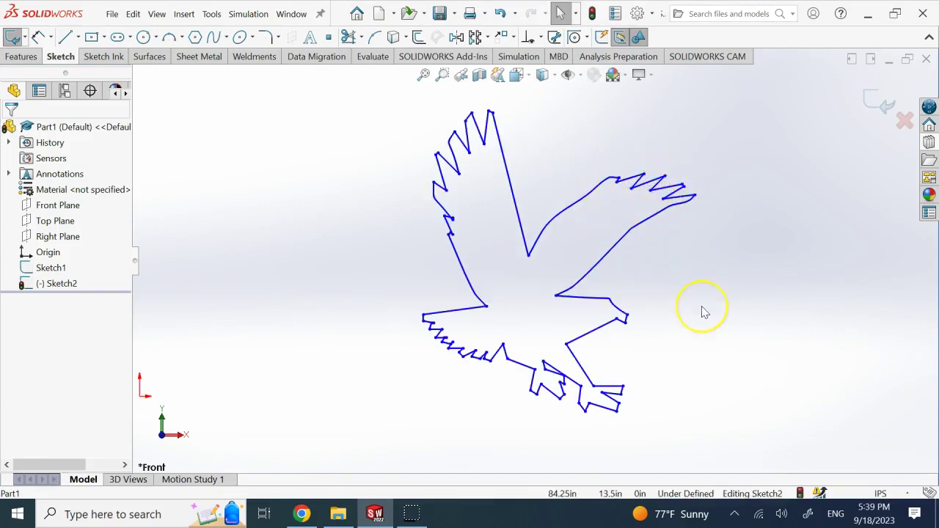
pyautogui.press('z')
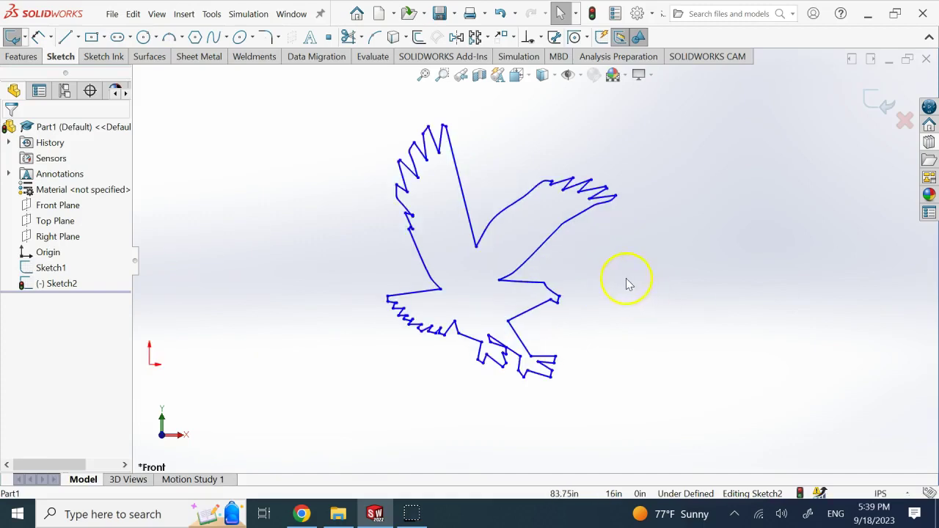
pyautogui.scroll(-2, 627, 282)
pyautogui.click(552, 246)
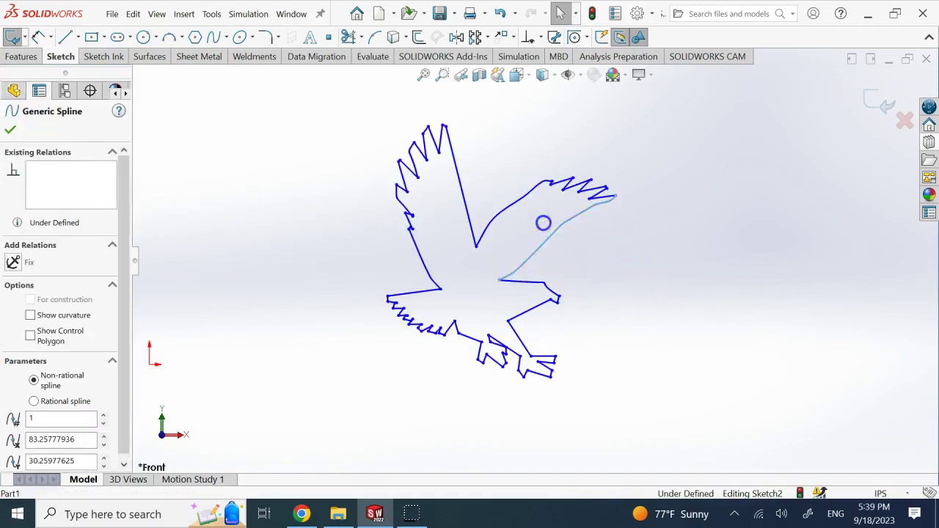
pyautogui.click(569, 242)
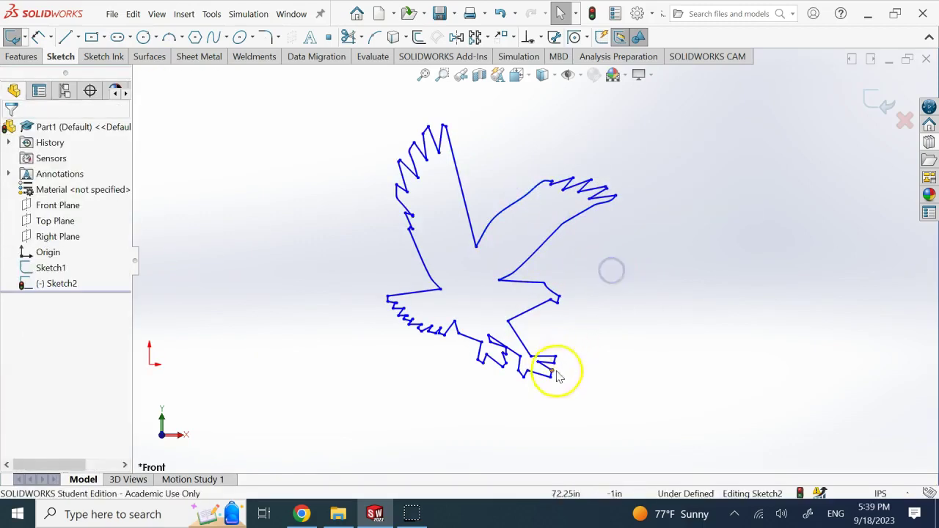